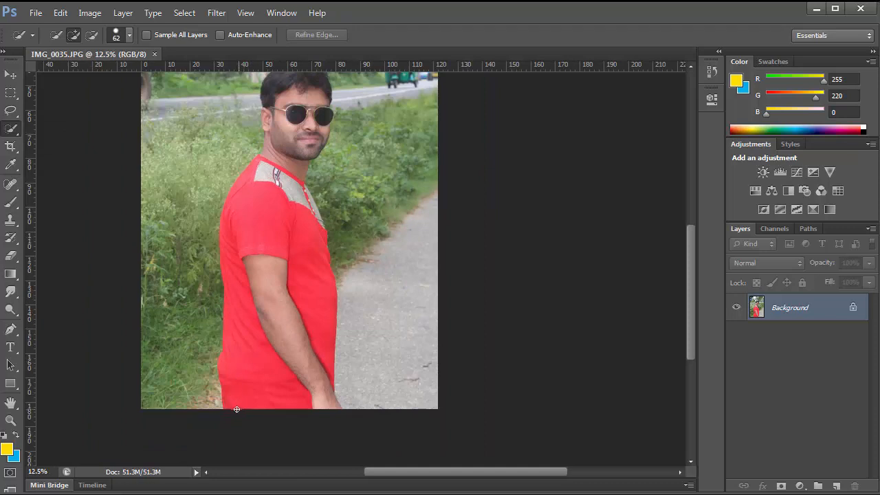
Select the whole man, including his shirt, arm and head, using the Quick Selection tool.
left_click(253, 311)
left_click_drag(252, 297, 259, 245)
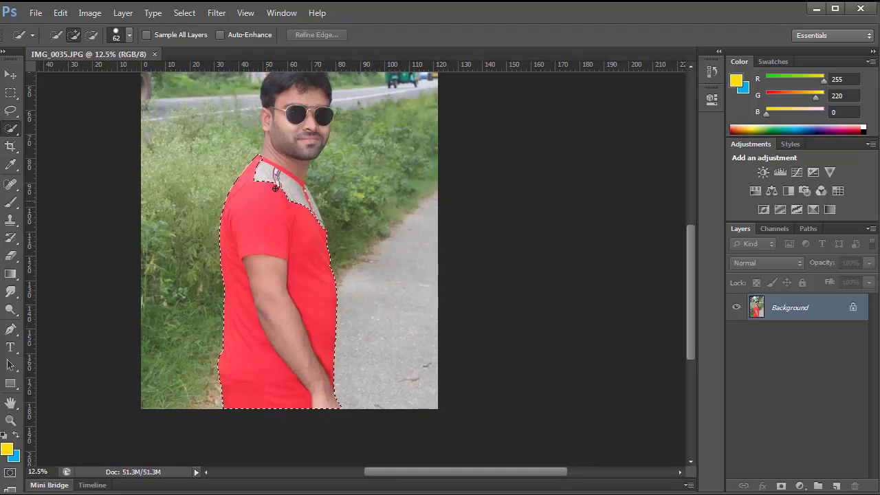
scroll(282, 159, "up", 4)
scroll(275, 363, "down", 4)
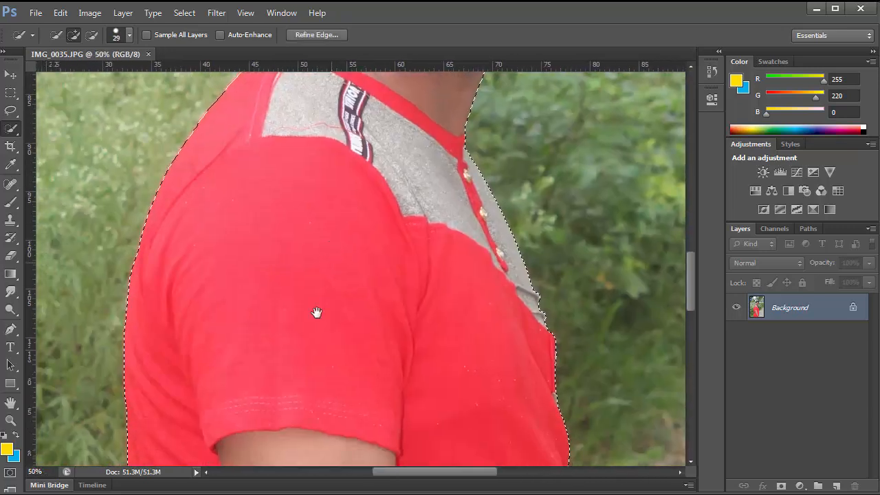
Inspect the selection outline at close zoom along the shirt, arm, hand and head.
left_click_drag(293, 327, 297, 252)
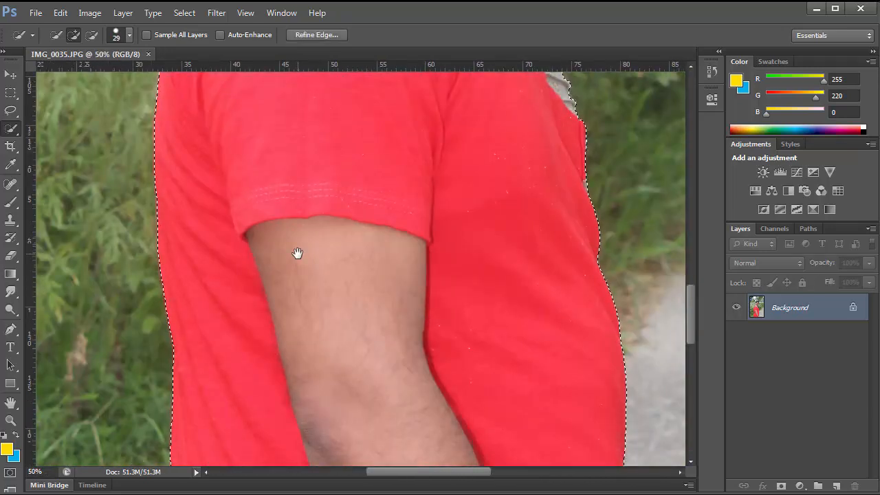
scroll(284, 237, "down", 3)
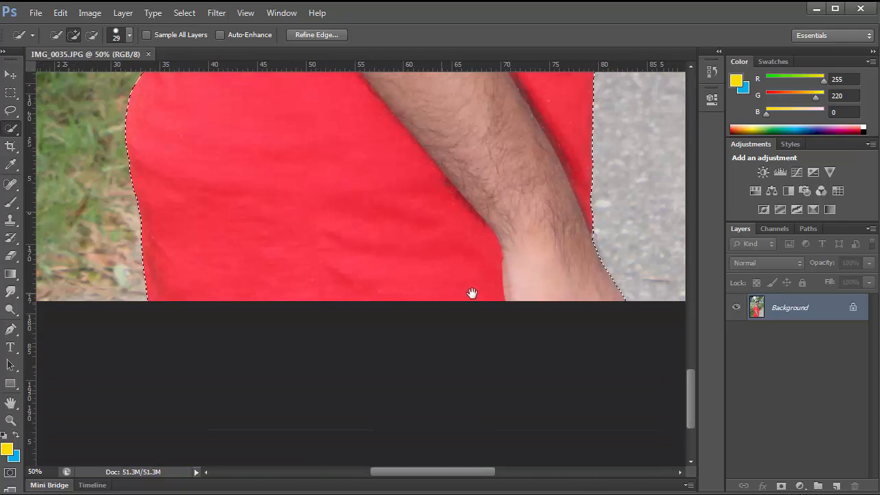
left_click_drag(485, 231, 273, 334)
left_click_drag(309, 198, 364, 373)
left_click_drag(382, 148, 370, 334)
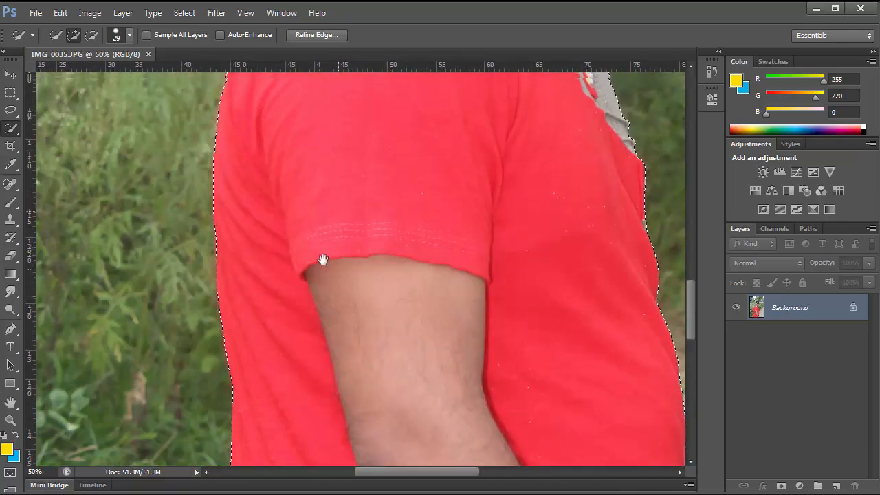
left_click_drag(337, 201, 303, 310)
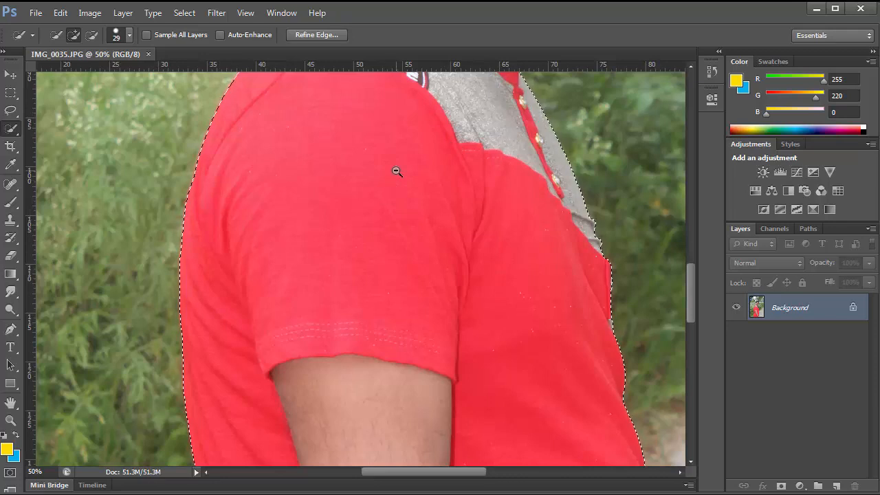
scroll(397, 171, "down", 1)
left_click_drag(486, 143, 386, 270)
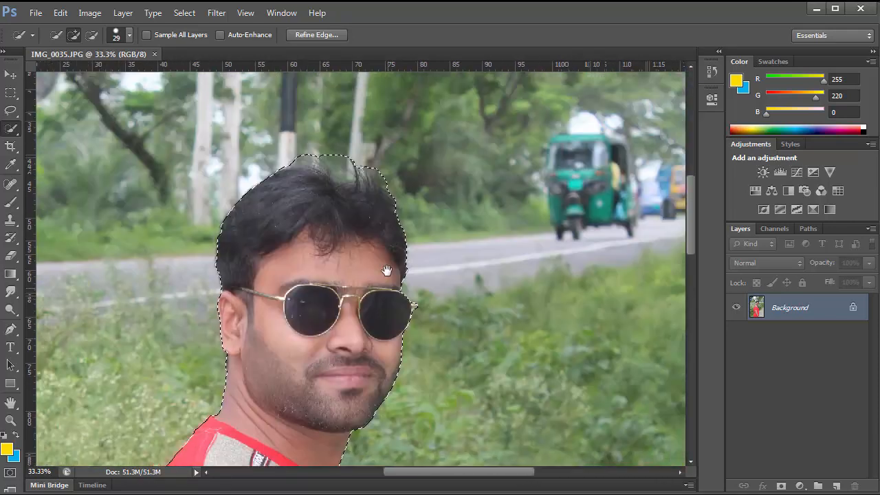
Refine the selection's edge with radius 2.4 px, smooth 5, feather 0.9 px and contrast 8%.
left_click(320, 37)
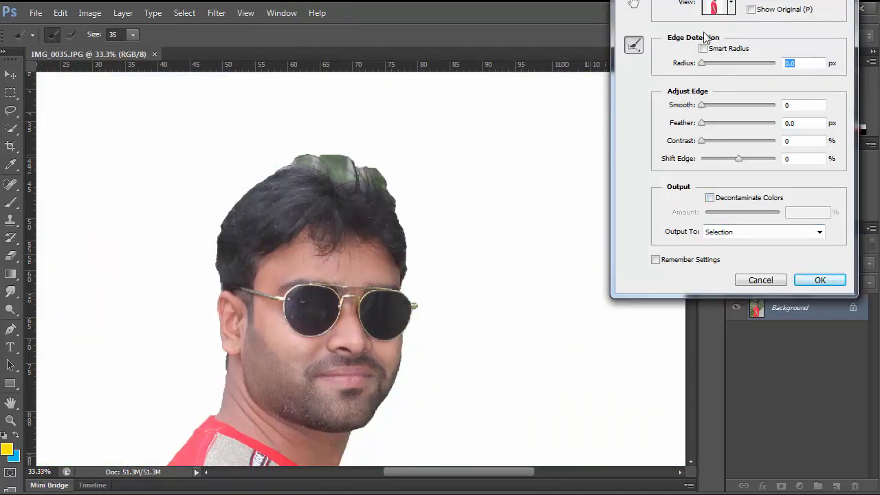
left_click_drag(704, 62, 712, 68)
left_click(705, 106)
left_click(704, 124)
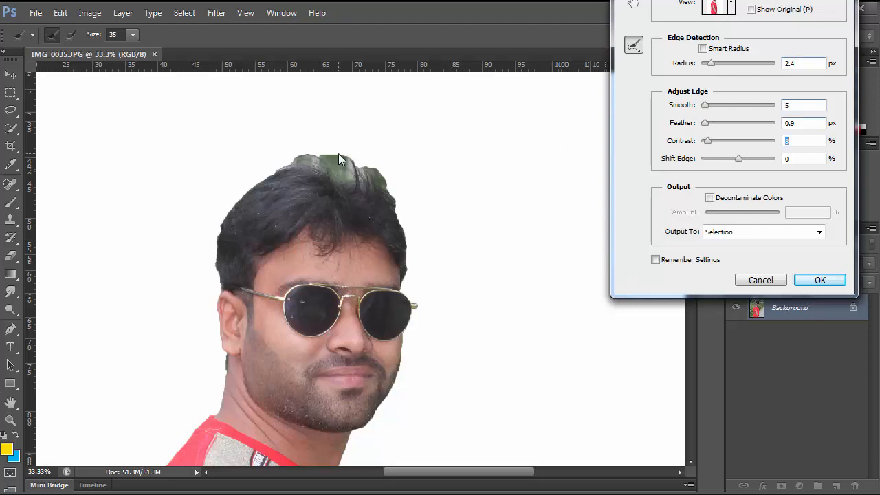
Brush over the hair on top of the head with a size 48 refine radius brush and apply the refined selection.
left_click(132, 35)
left_click_drag(134, 48, 141, 49)
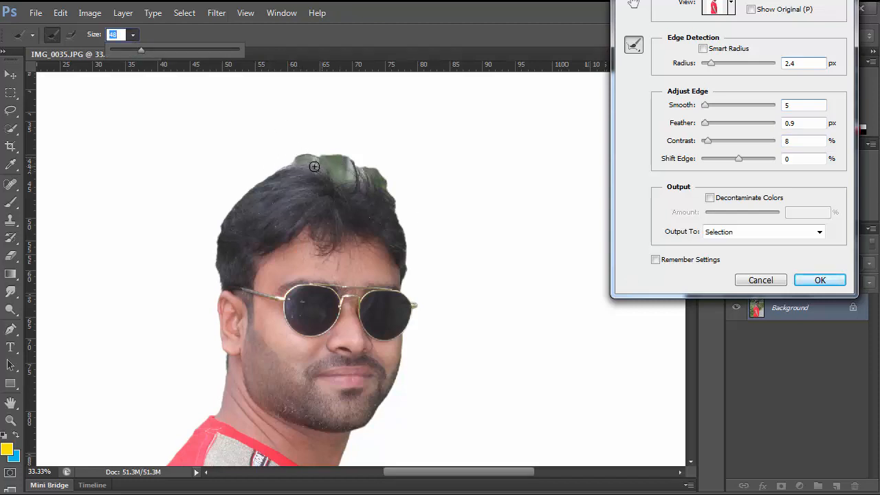
mouse_move(297, 160)
left_mouse_down()
mouse_move(342, 159)
mouse_move(325, 161)
mouse_move(344, 172)
left_mouse_up()
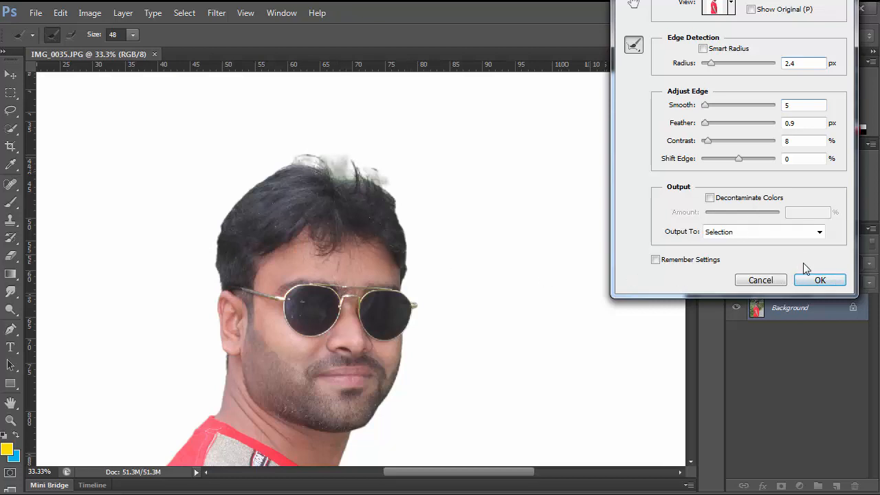
left_click(819, 280)
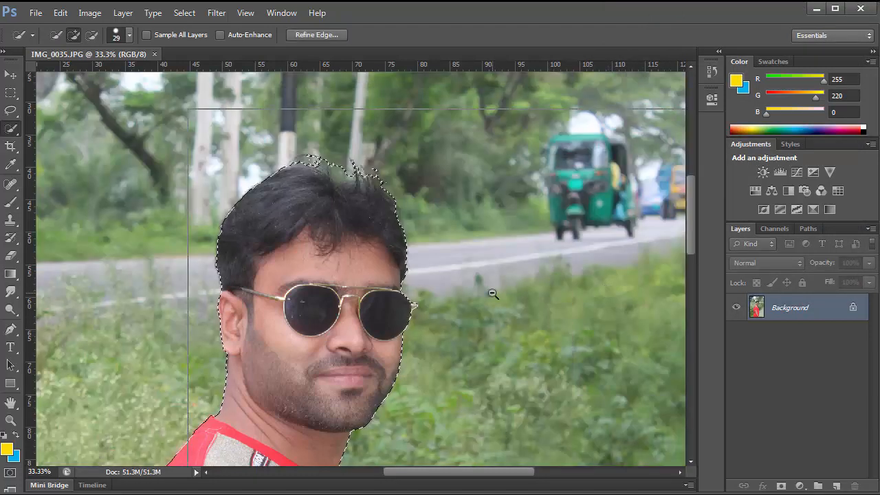
Start a new document based on the International Paper preset.
left_click(489, 294, "alt")
left_click(494, 256, "alt")
left_click(493, 257, "alt")
left_click_drag(441, 202, 431, 148)
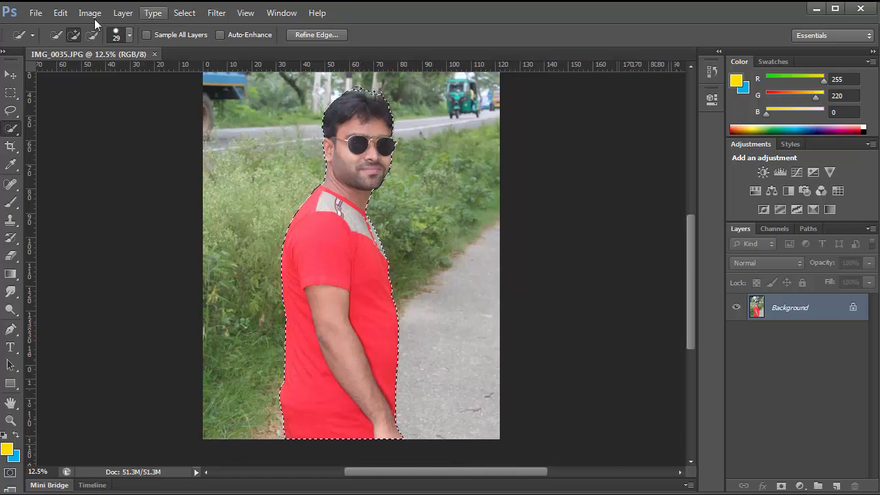
left_click(34, 13)
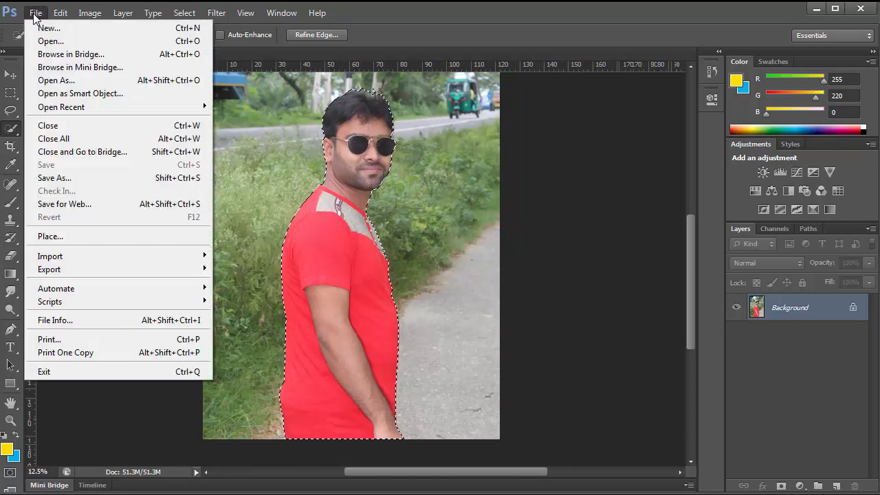
left_click(49, 29)
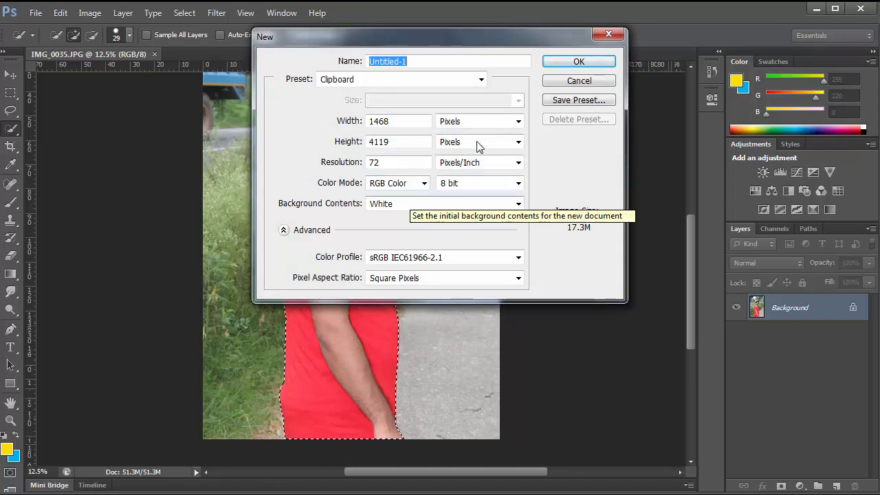
left_click(460, 81)
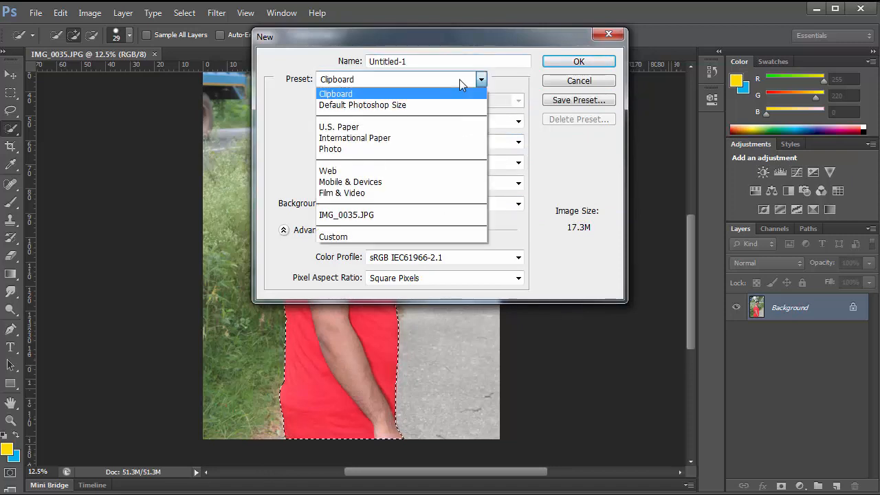
left_click(370, 139)
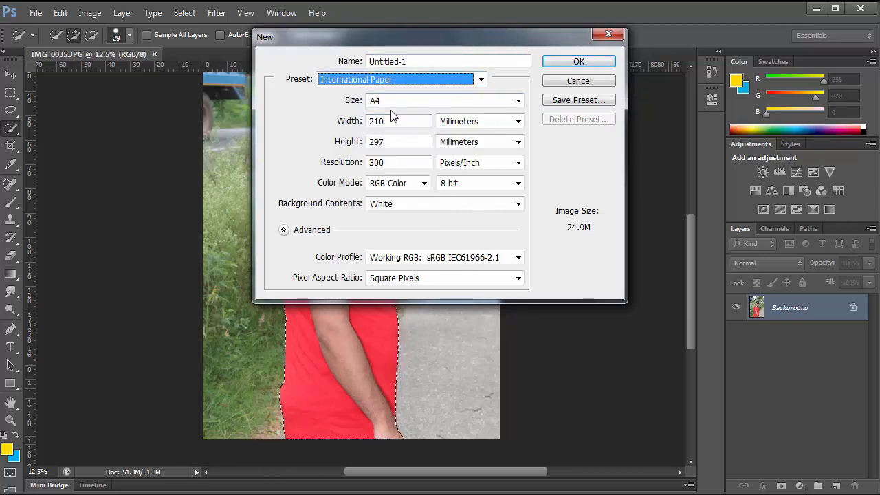
Set the new document to 300 mm wide by 200 mm high and create it.
left_click_drag(403, 120, 357, 124)
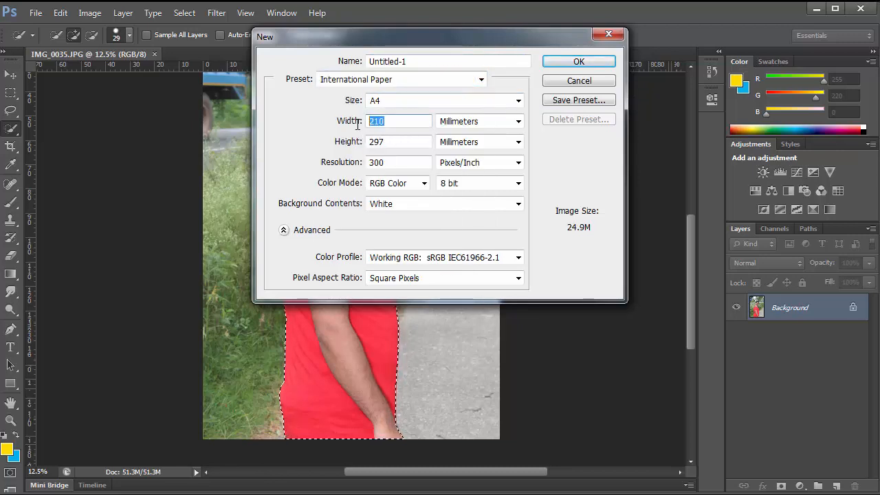
type("300")
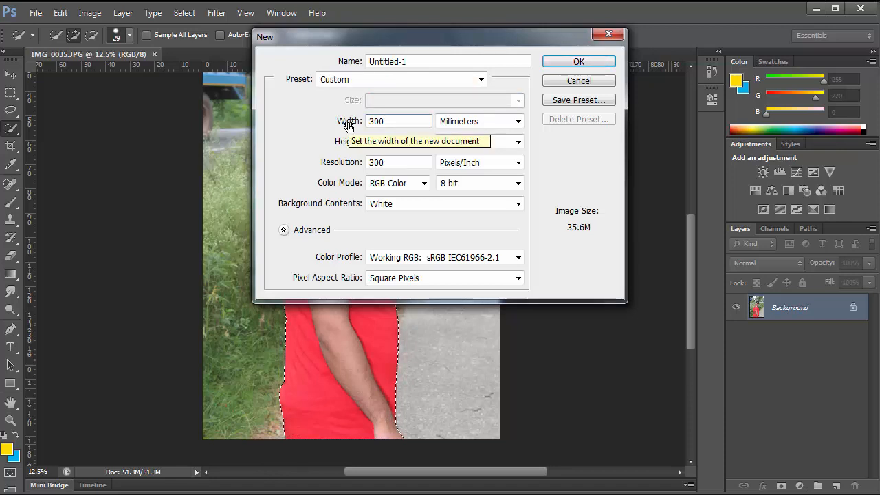
key("Tab")
key("Tab")
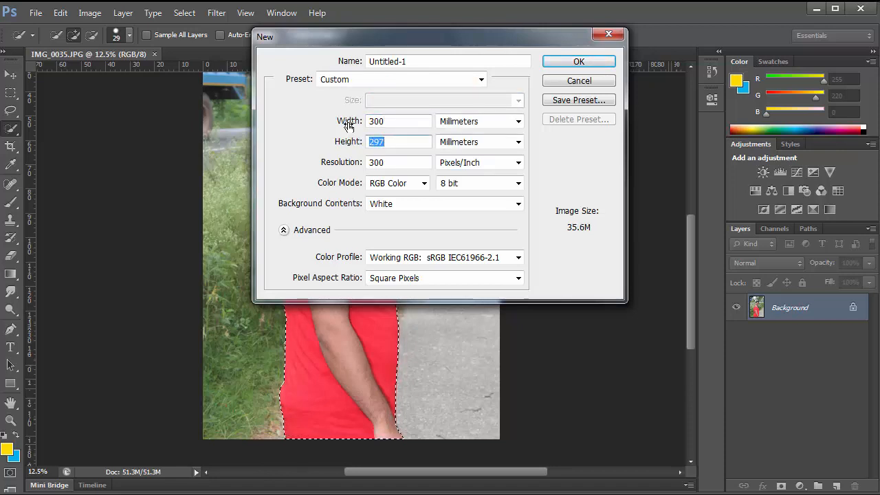
type("200")
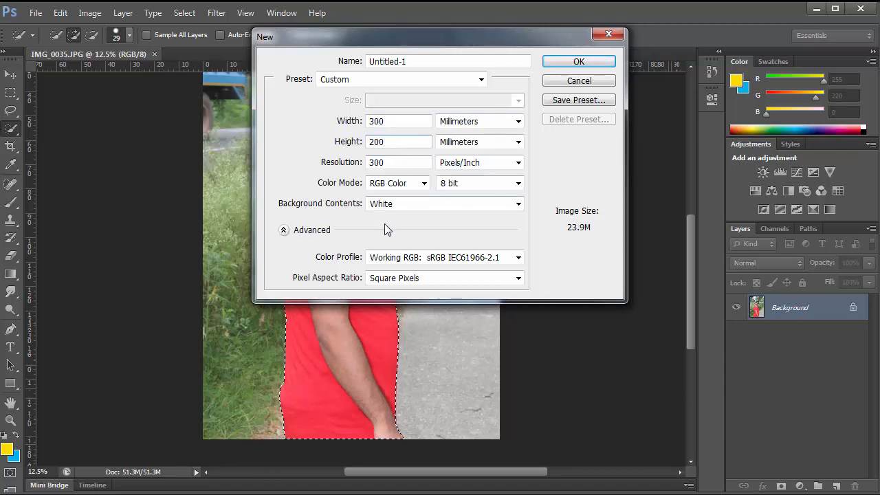
left_click(594, 60)
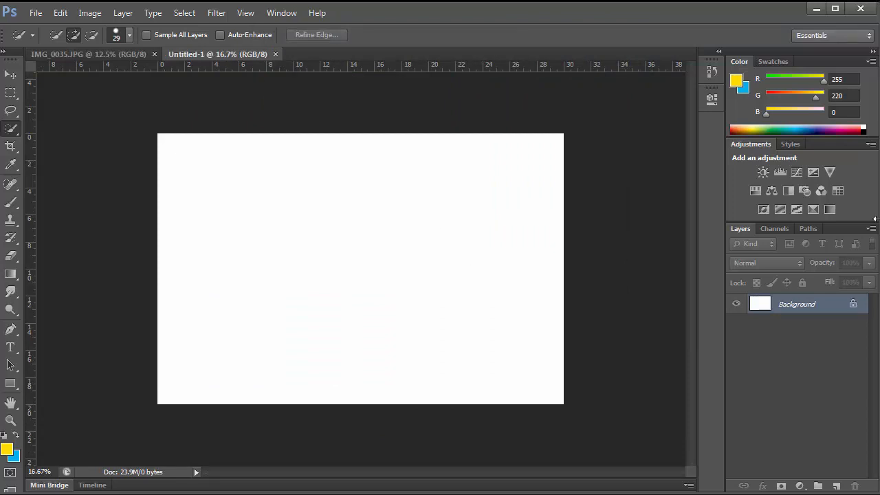
Paste the cut-out man into the blank document and scale him proportionally to about 56%.
key("ctrl+v")
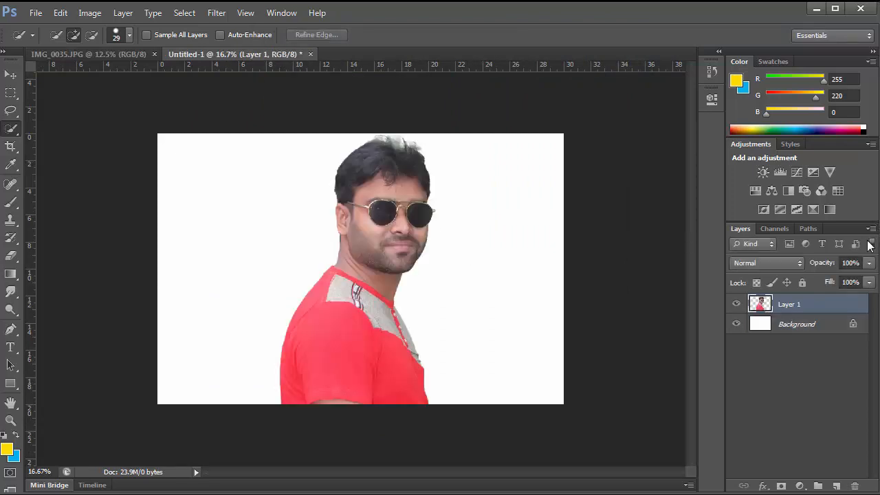
left_click(11, 75)
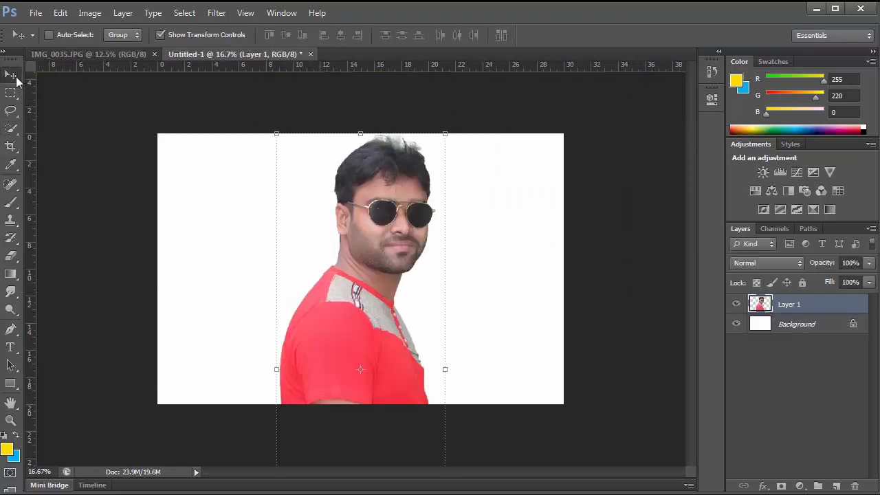
scroll(495, 216, "down", 2)
left_click_drag(405, 437, 378, 337)
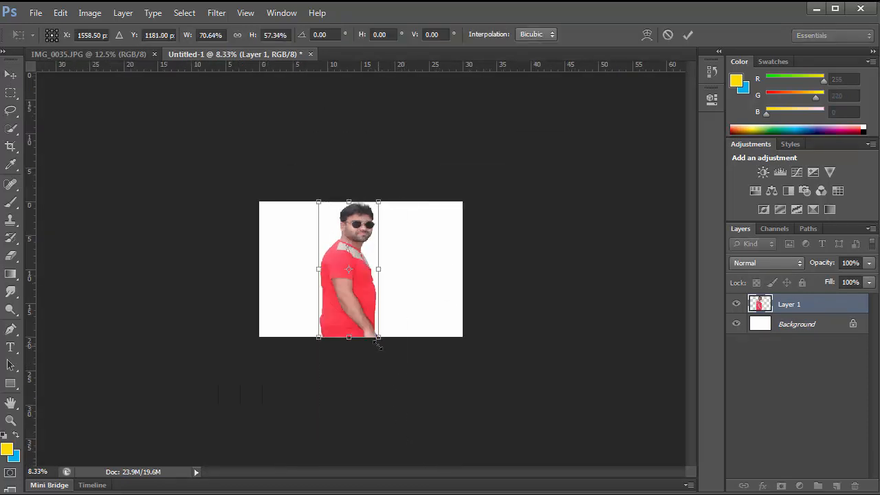
key("ctrl+z")
left_click_drag(402, 437, 366, 334)
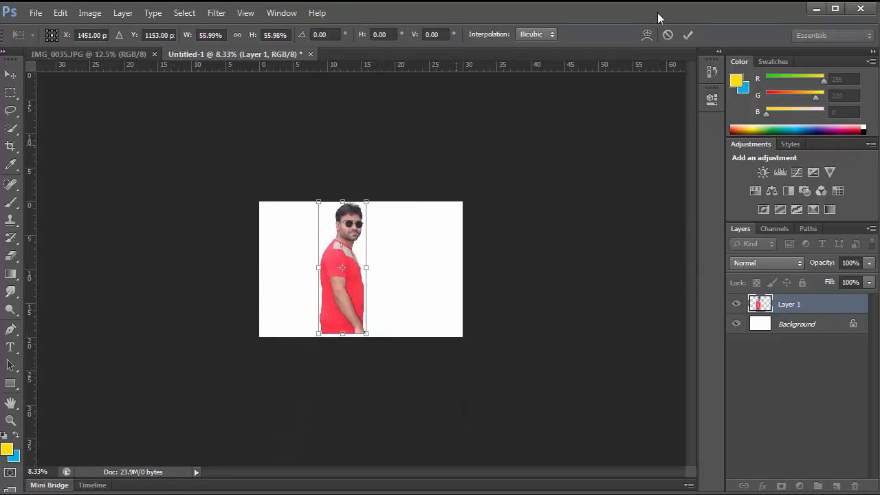
left_click(687, 35)
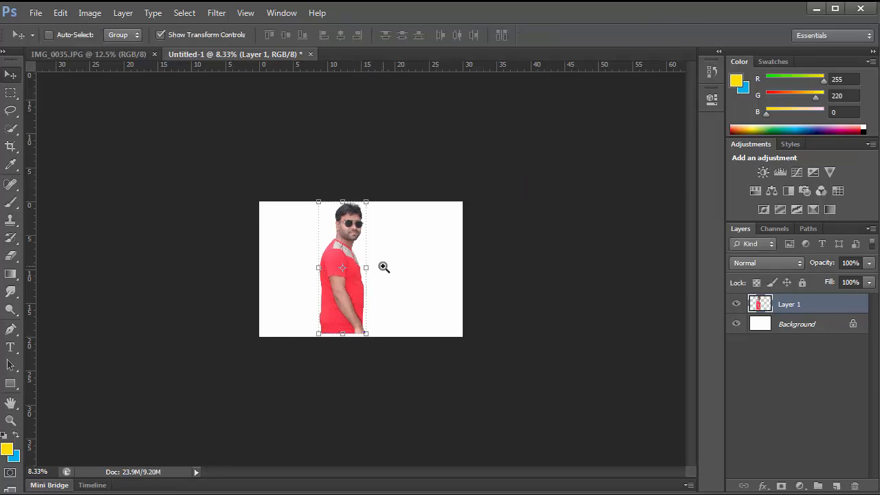
Move the man toward the middle of the canvas and scale him down a little more.
left_click(421, 238, "ctrl")
left_click(422, 238, "ctrl")
left_click_drag(343, 254, 365, 265)
left_click(406, 295, "ctrl")
mouse_move(406, 294)
left_mouse_down()
mouse_move(438, 342)
mouse_move(424, 245)
mouse_move(417, 296)
left_mouse_up()
left_click_drag(434, 77, 423, 112)
key("Return")
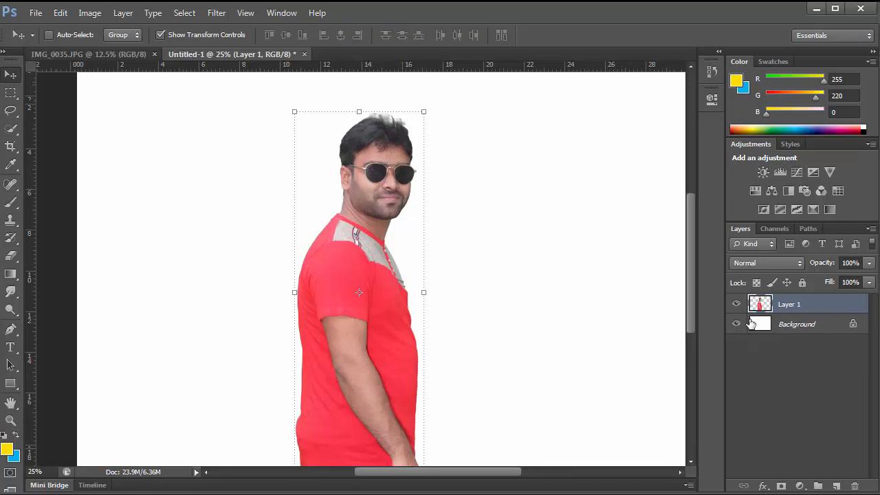
Draw a rectangle of about 4041 x 2644 px behind the man, directly above the Background layer, covering the whole canvas.
left_click(795, 327)
left_click_drag(10, 383, 54, 382)
left_click(63, 383)
scroll(481, 301, "down", 1)
scroll(139, 126, "up", 1)
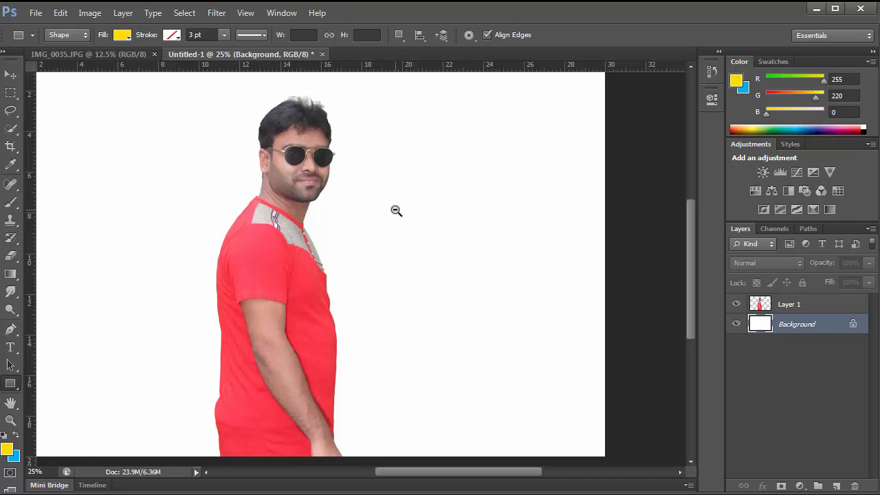
left_click(396, 211, "alt")
left_click_drag(133, 121, 596, 424)
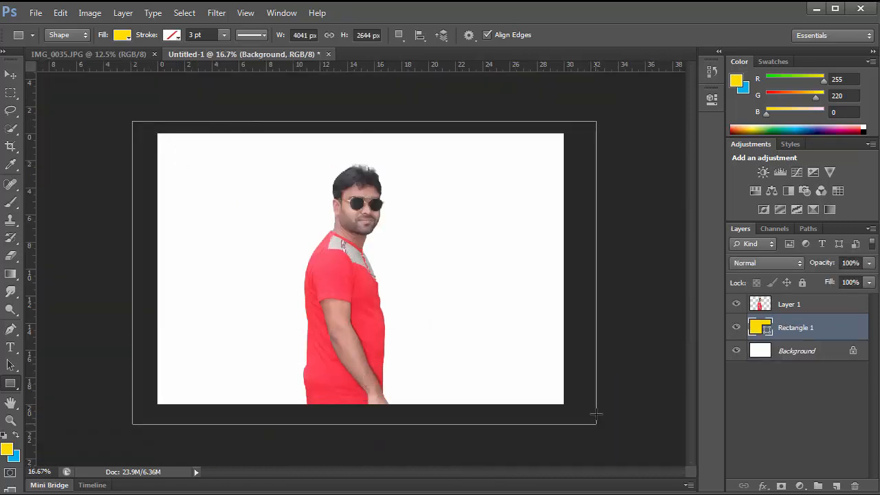
Set the rectangle's fill to black and deselect its layer.
left_click(124, 35)
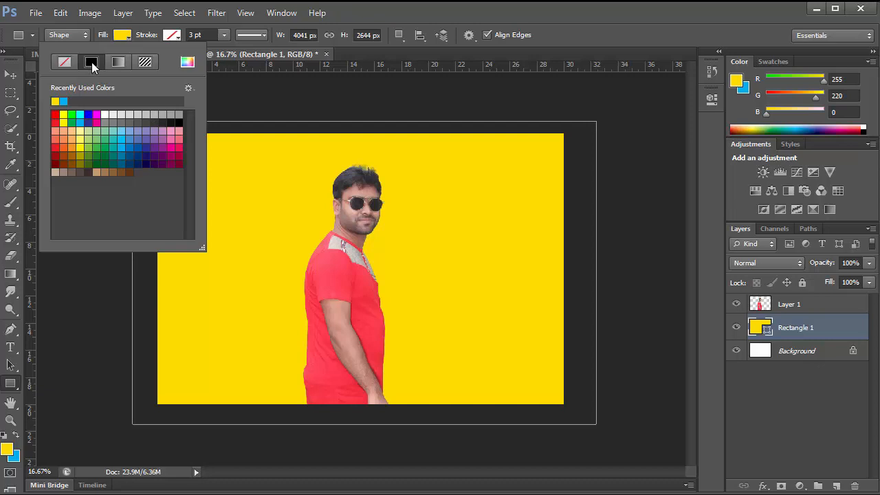
left_click(178, 122)
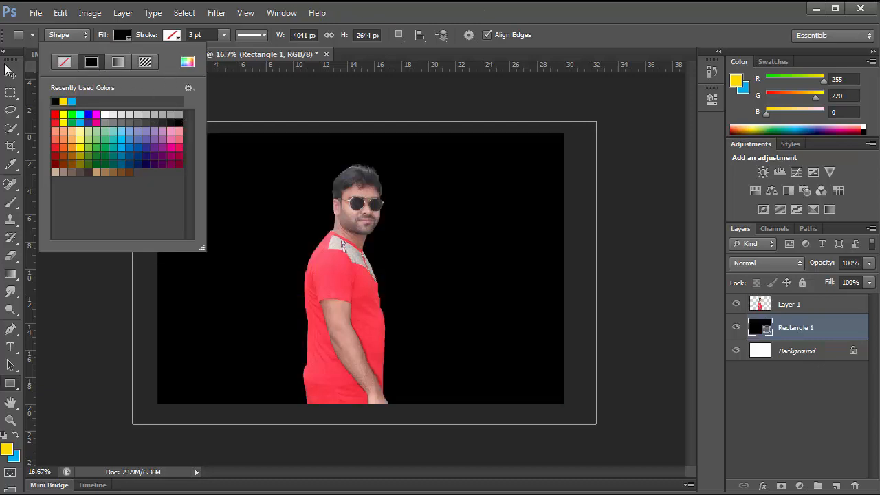
left_click(10, 74)
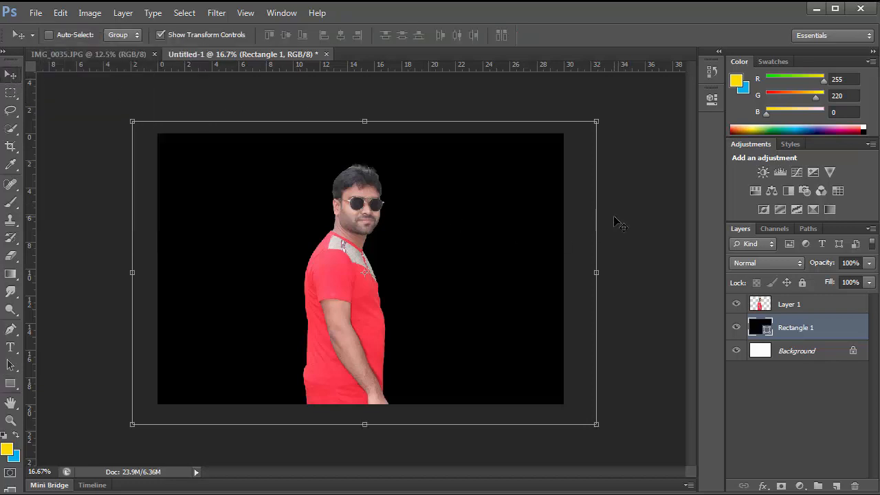
left_click(635, 239)
left_click(804, 396)
Draw a three-sided polygon about 2232 x 2232 px over the man's head and the upper part of the canvas.
scroll(424, 241, "up", 1)
left_click_drag(400, 262, 390, 238)
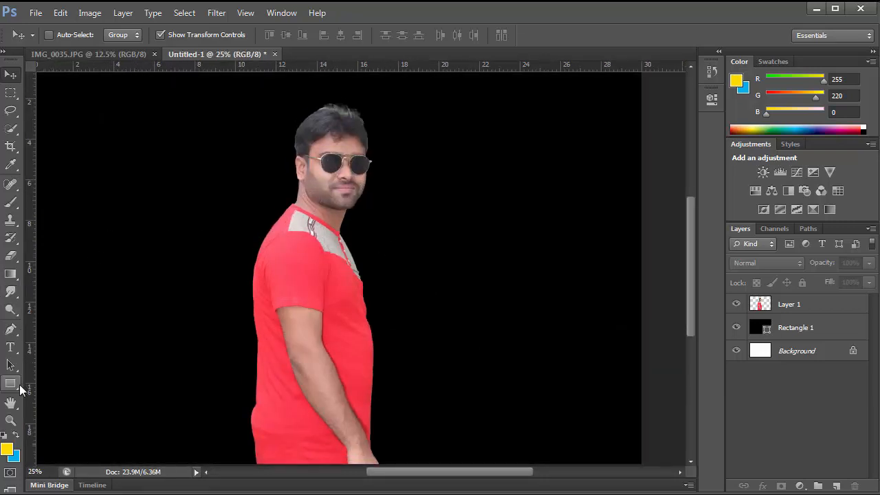
left_click(17, 388)
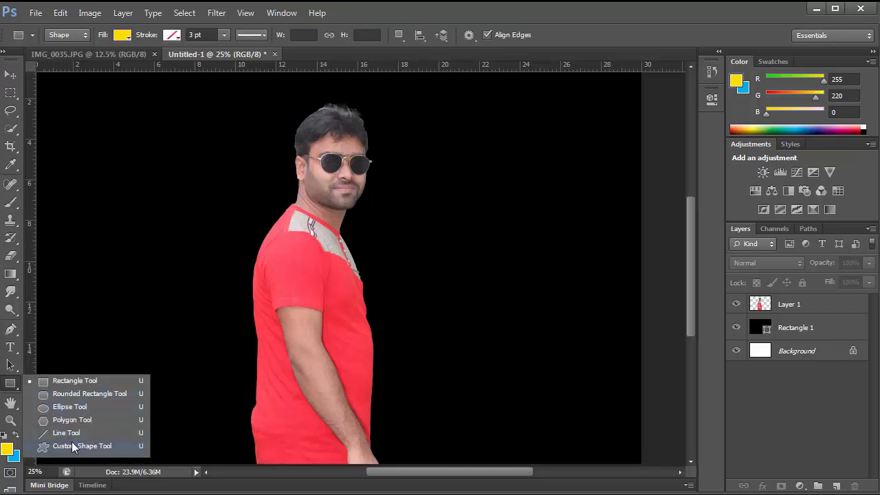
left_click(68, 421)
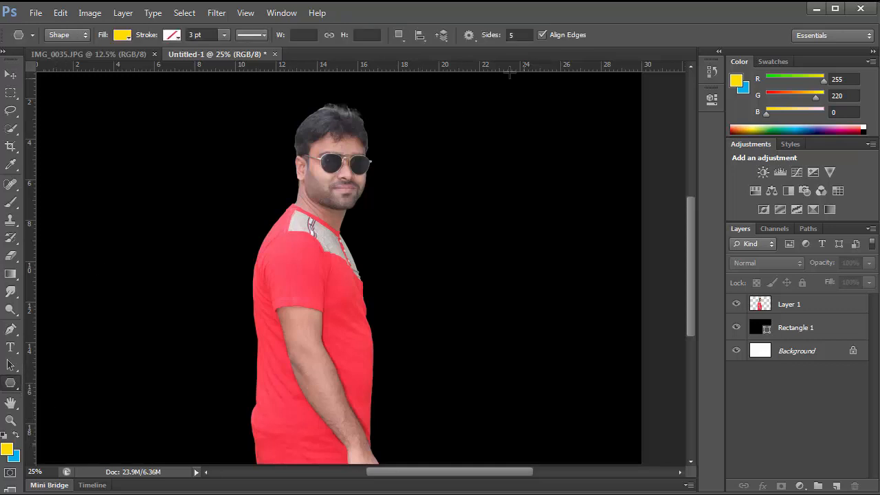
left_click(519, 34)
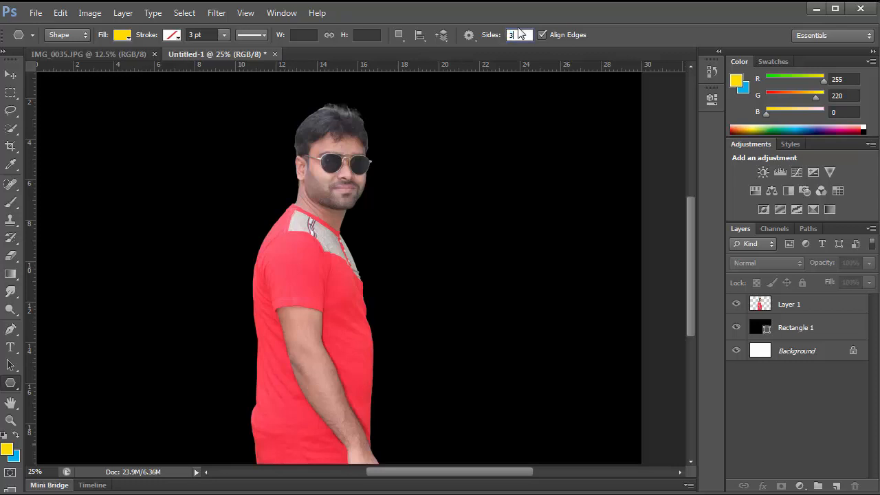
left_click_drag(207, 118, 377, 282)
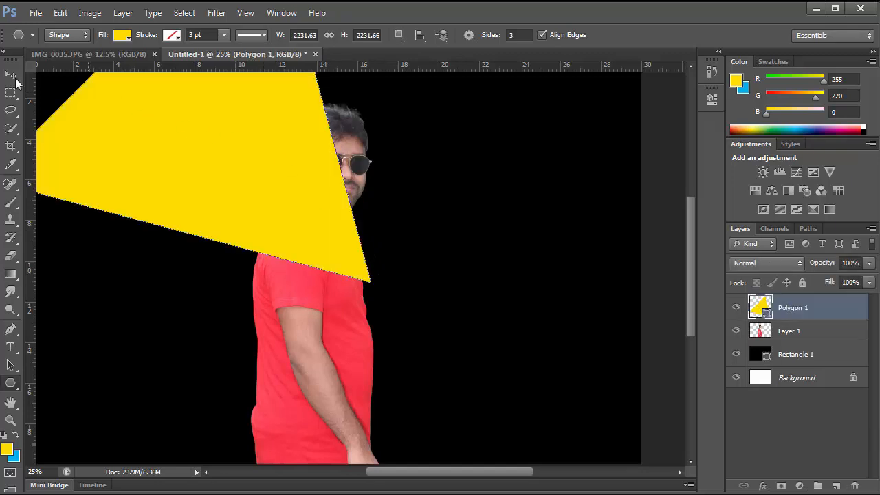
Scale the triangle proportionally to about 81%, rotate it about 18 degrees and position it over the man's head and torso.
left_click(10, 74)
left_click_drag(249, 132, 372, 261)
left_click(394, 255, "alt")
left_click_drag(452, 134, 432, 153)
left_click_drag(332, 244, 332, 230)
left_click_drag(462, 145, 455, 192)
left_click_drag(332, 264, 348, 258)
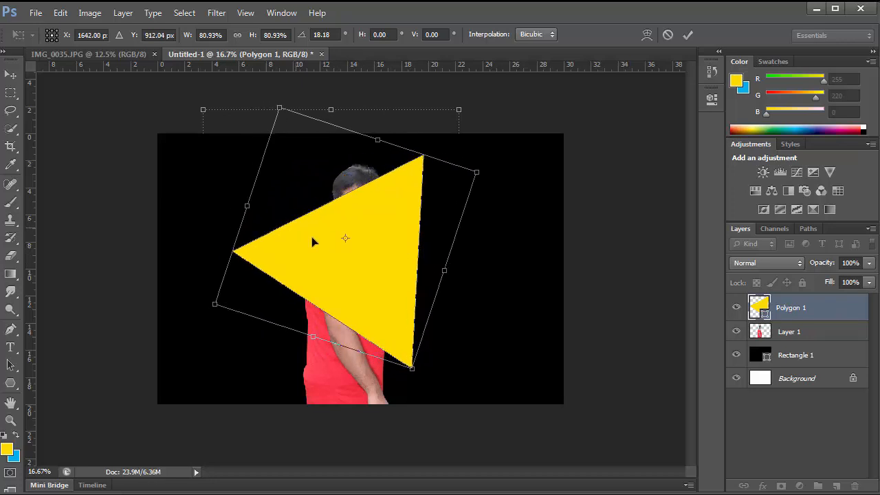
key("Return")
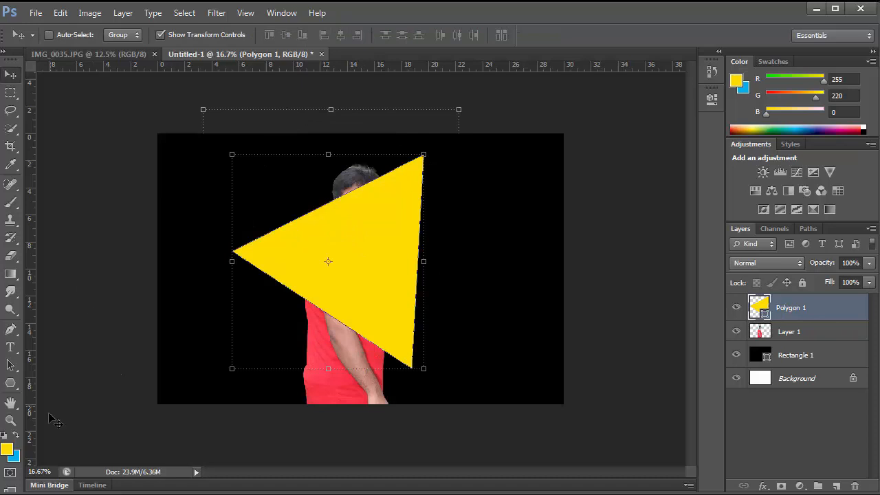
Remove the triangle's fill and give it a white stroke 7.23 pt wide.
left_click(11, 383)
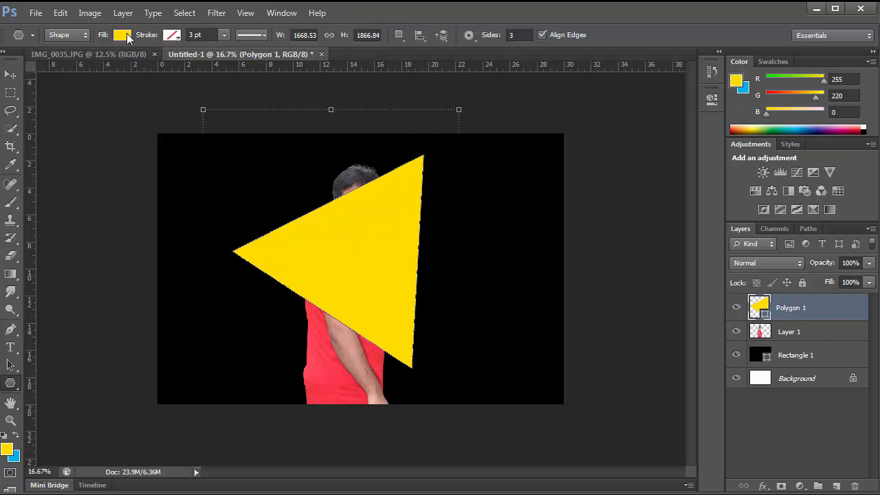
left_click(123, 35)
left_click(64, 62)
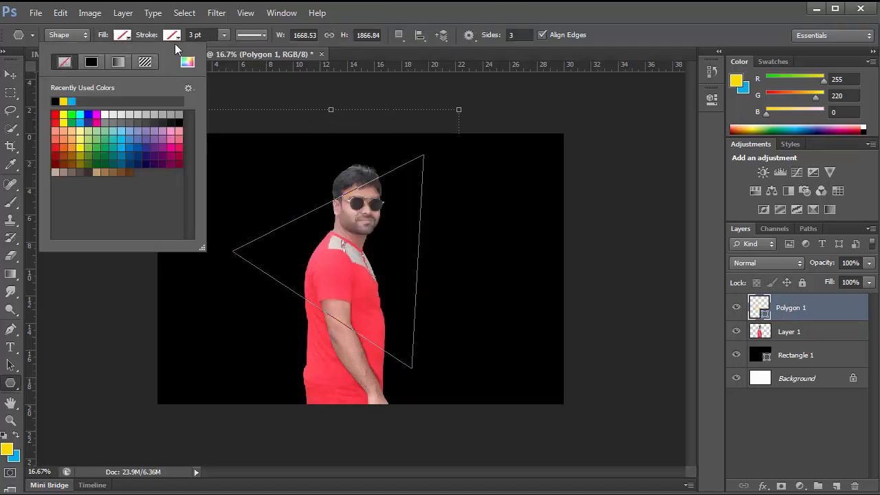
left_click(175, 35)
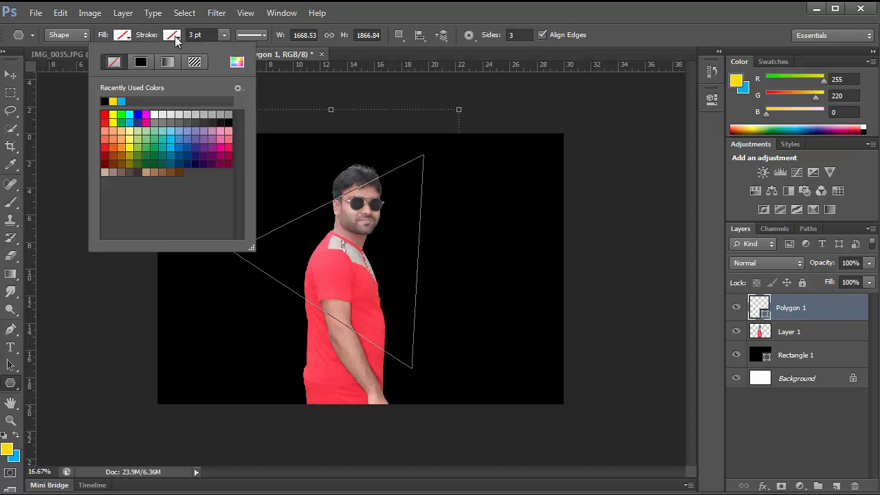
left_click(155, 113)
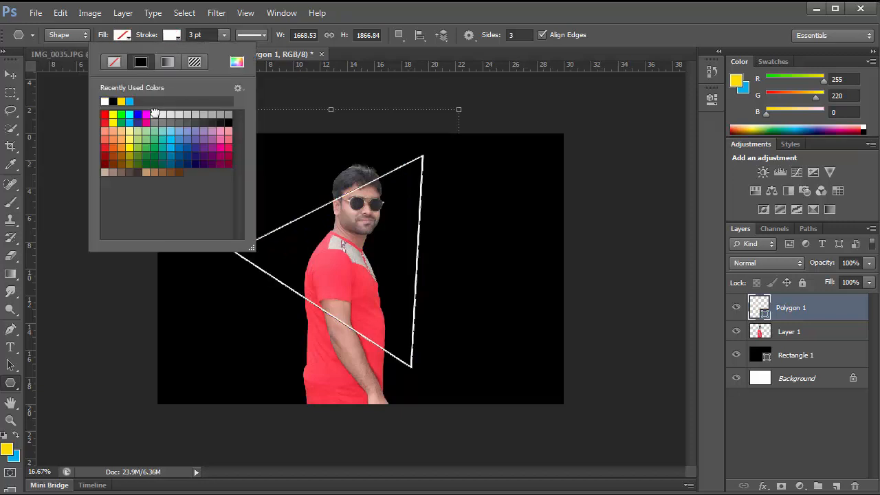
left_click(224, 36)
left_click_drag(224, 49, 228, 50)
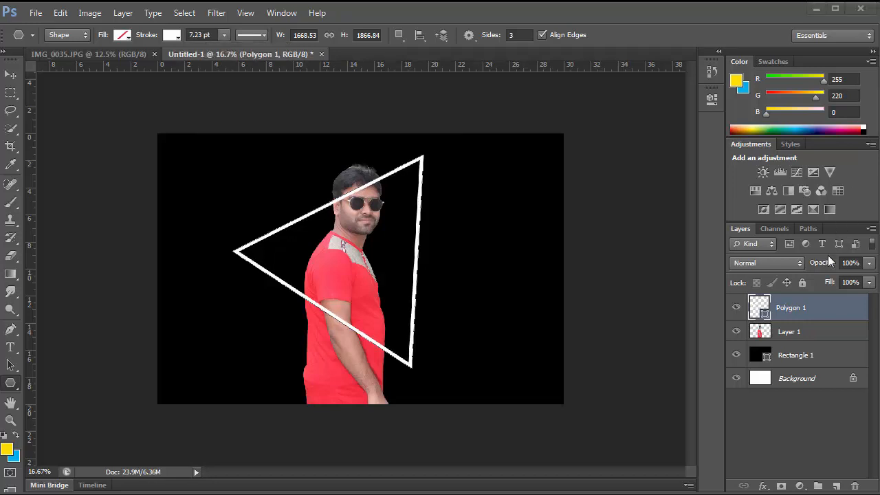
Add a Color Overlay layer style to the triangle in magenta (fb01ec).
left_click(795, 307)
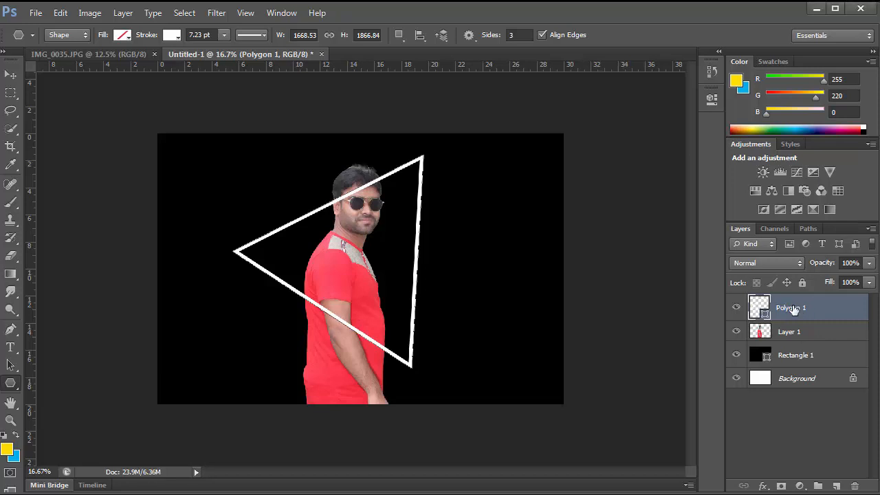
right_click(794, 309)
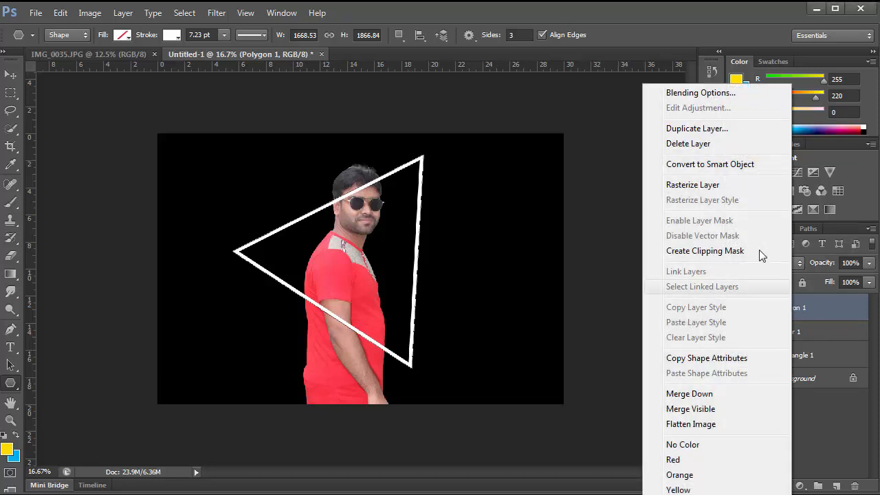
left_click(715, 96)
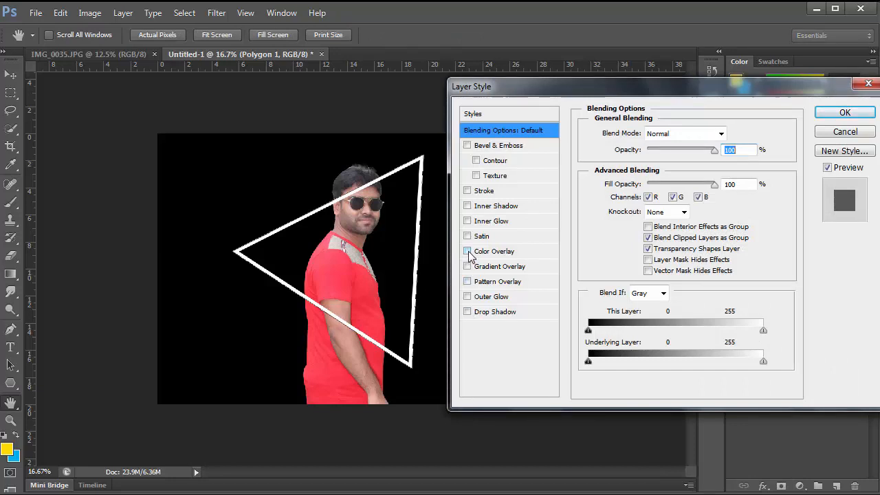
left_click(468, 252)
left_click(505, 253)
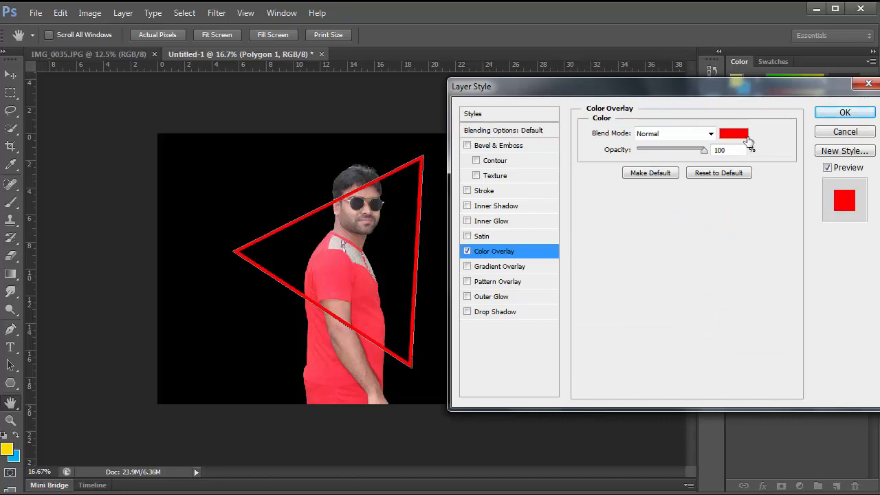
left_click(748, 136)
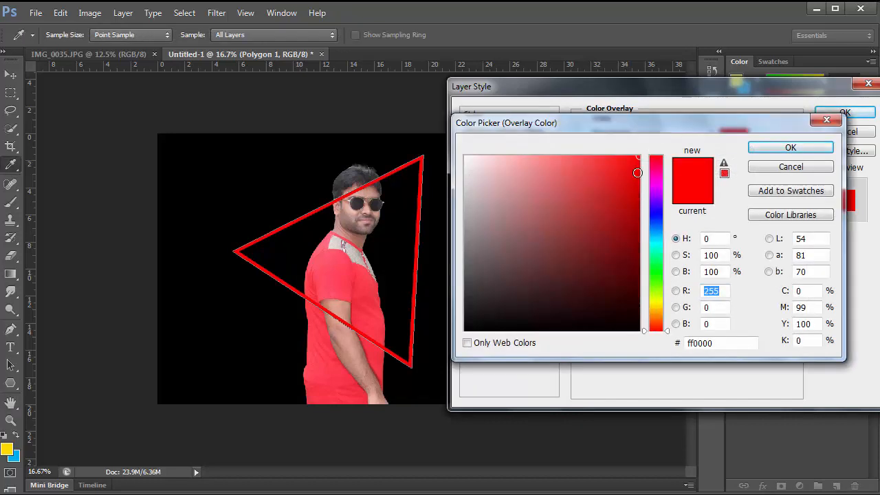
left_click(651, 183)
left_click(638, 158)
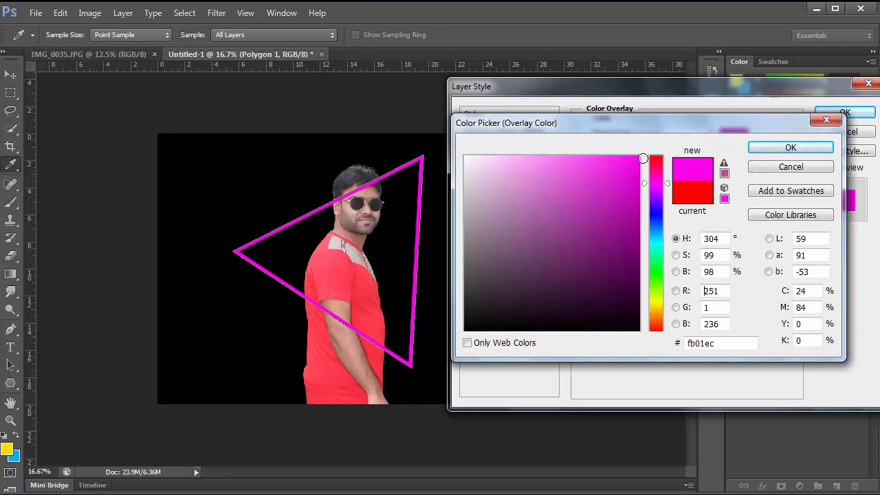
left_click(804, 147)
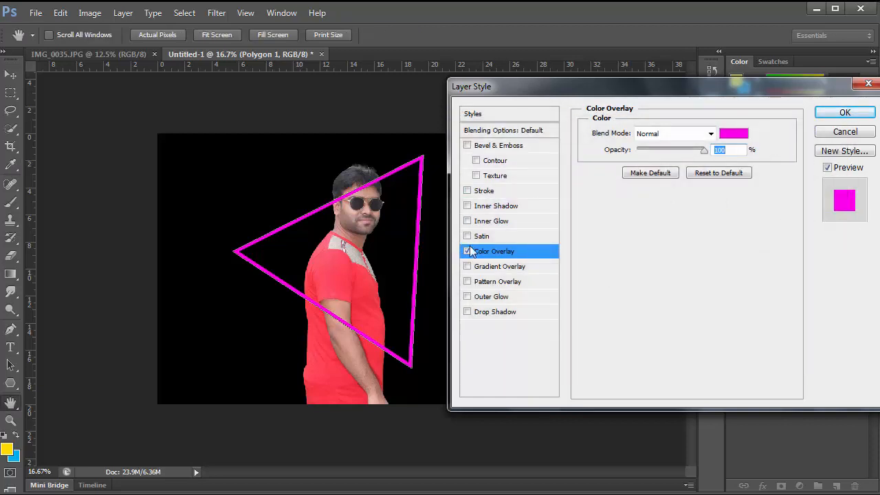
Enable Inner Glow on the triangle and set the glow color to white (ffffff).
left_click(467, 222)
left_click(501, 222)
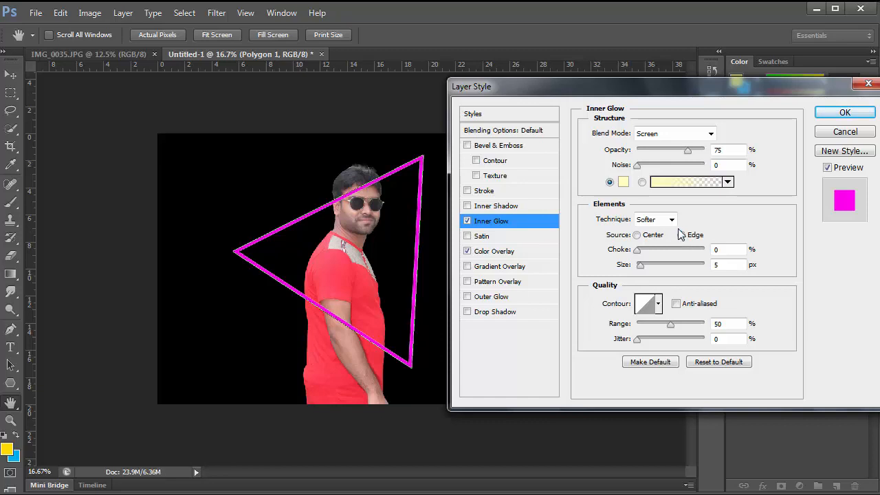
left_click(623, 182)
left_click_drag(512, 177, 440, 147)
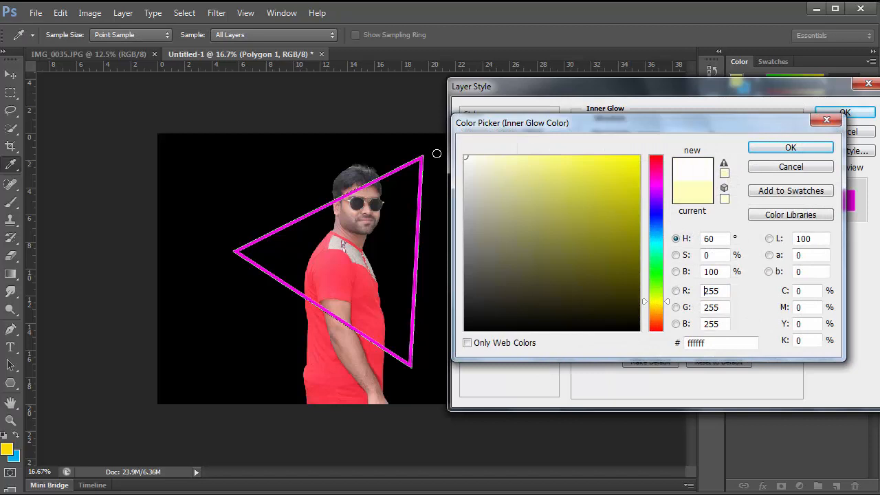
left_click(804, 148)
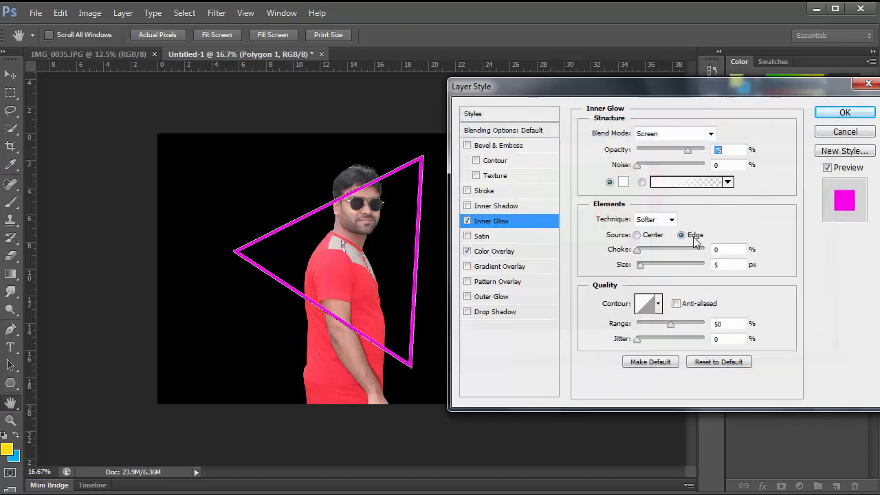
Set the Inner Glow source to Center and its size to 16 px.
left_click(637, 235)
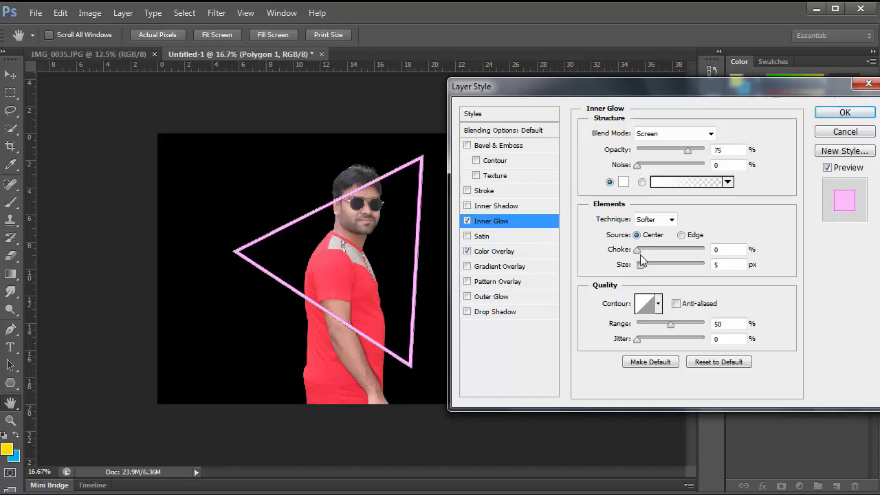
left_click_drag(646, 266, 644, 264)
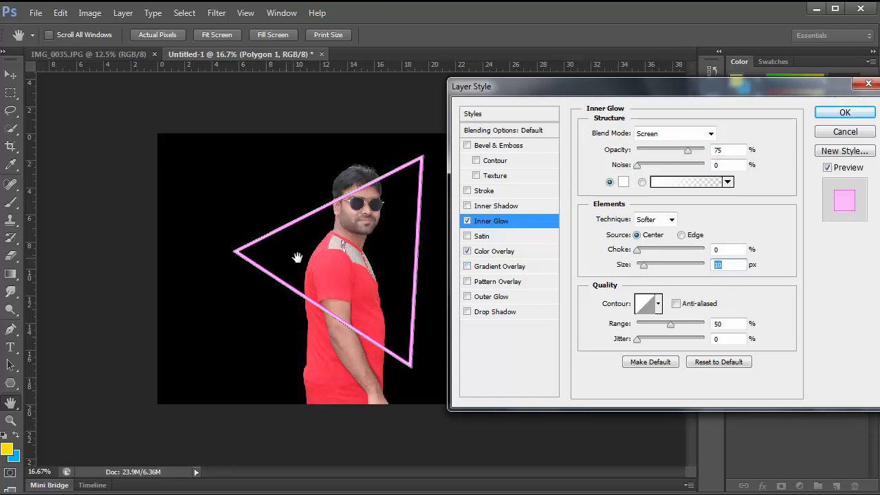
left_click(352, 248, "ctrl")
left_click(363, 213, "ctrl")
left_click(363, 212, "ctrl")
left_click_drag(363, 211, 378, 240)
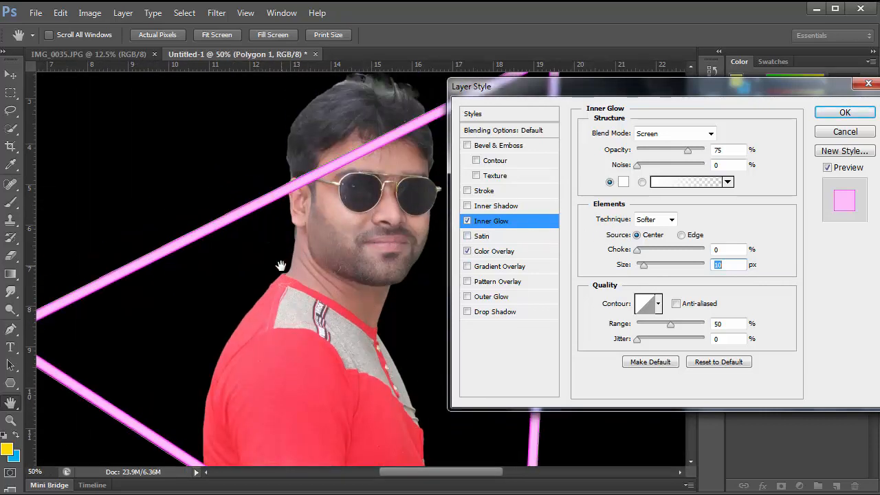
left_click_drag(280, 265, 357, 174)
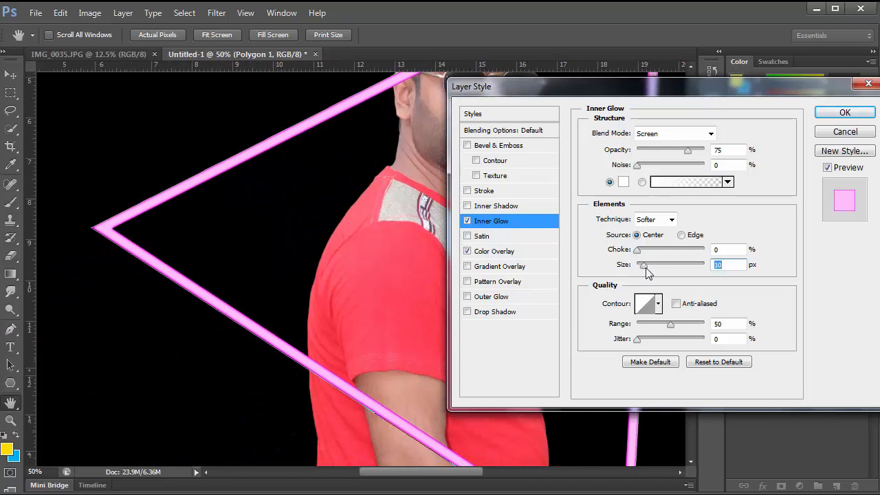
left_click_drag(645, 264, 643, 264)
left_click_drag(643, 264, 646, 265)
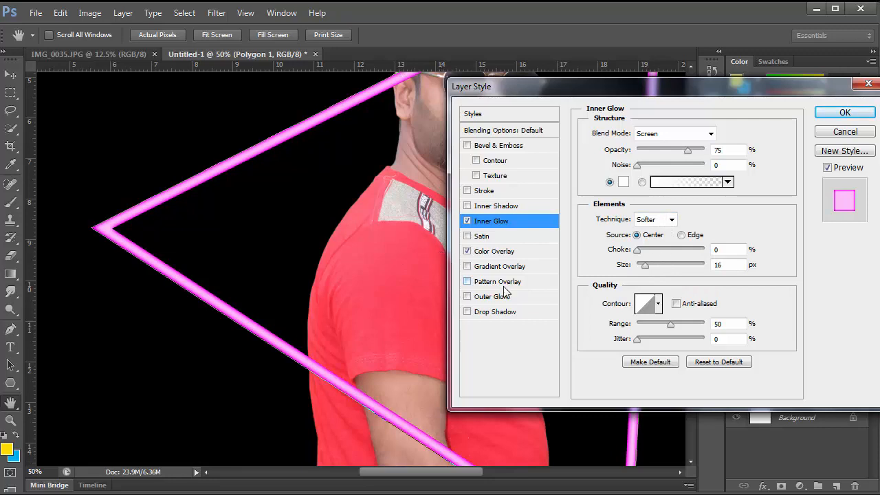
Enable Outer Glow on the triangle and set the glow color to magenta (fa00f1).
left_click(468, 297)
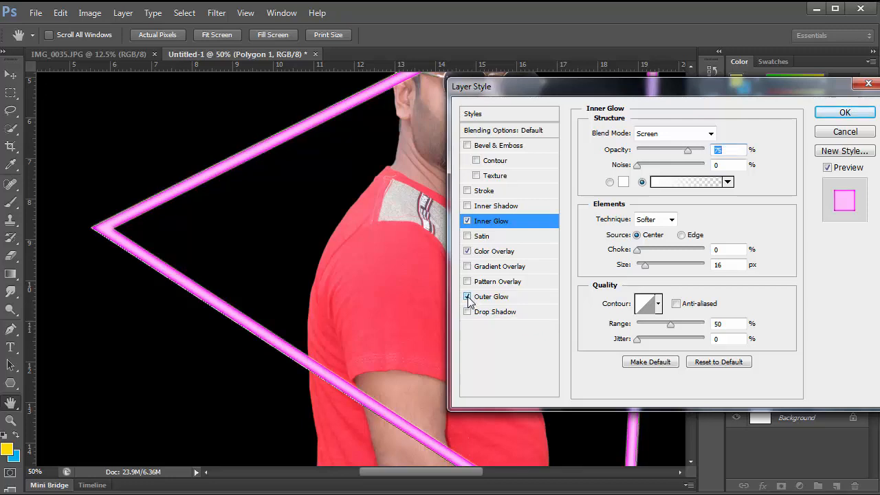
left_click(502, 301)
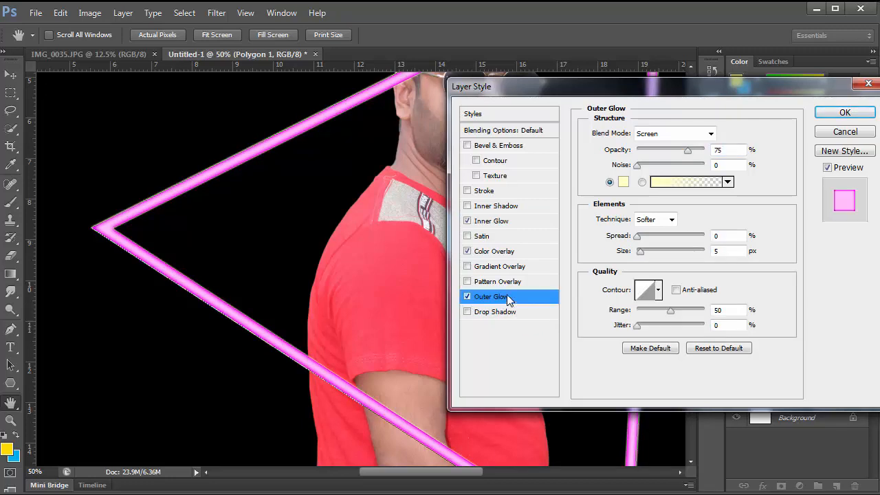
left_click(623, 183)
left_click(658, 184)
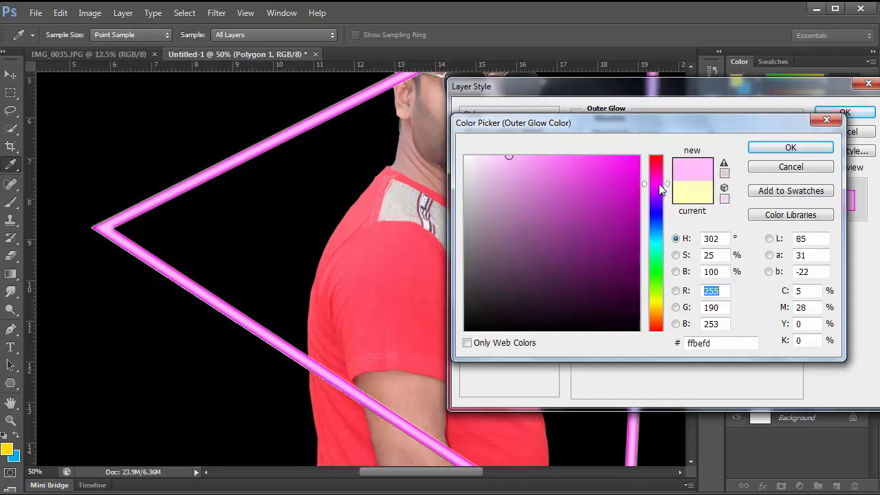
left_click(638, 159)
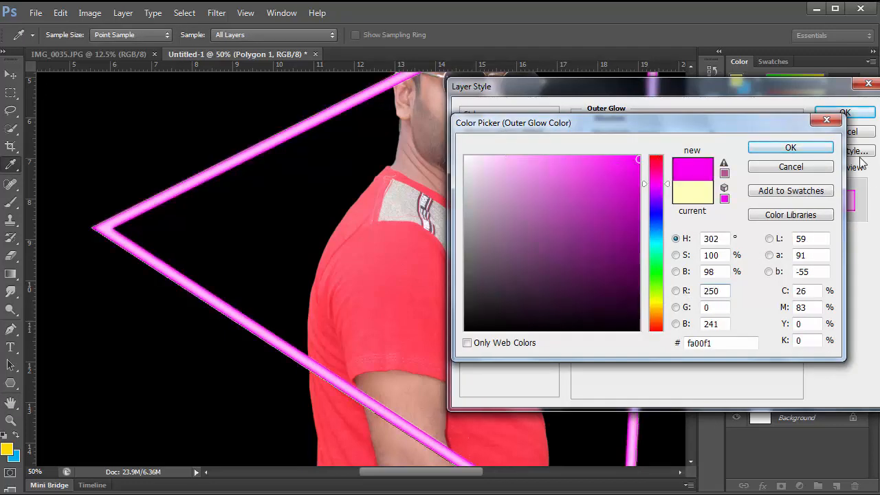
left_click(791, 148)
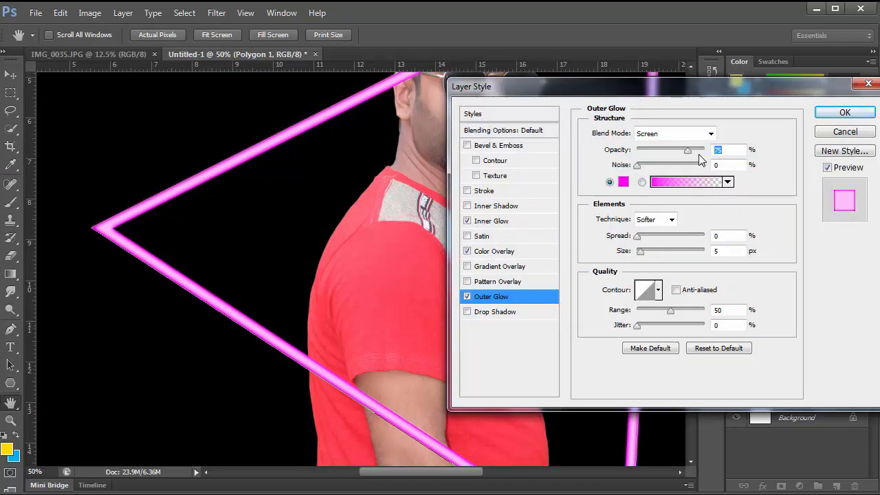
Set the Outer Glow to 100% opacity, Linear Dodge (Add) blend mode and a size of about 29 px.
left_click_drag(690, 149, 727, 149)
left_click(708, 136)
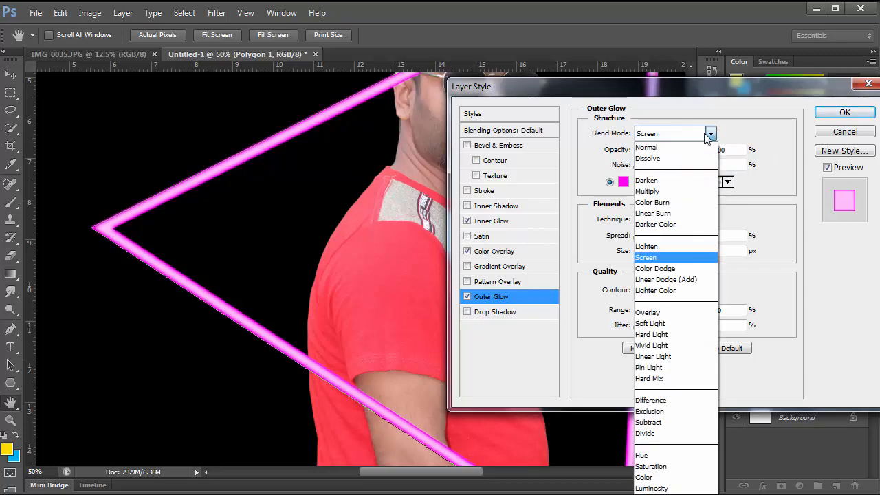
left_click(692, 285)
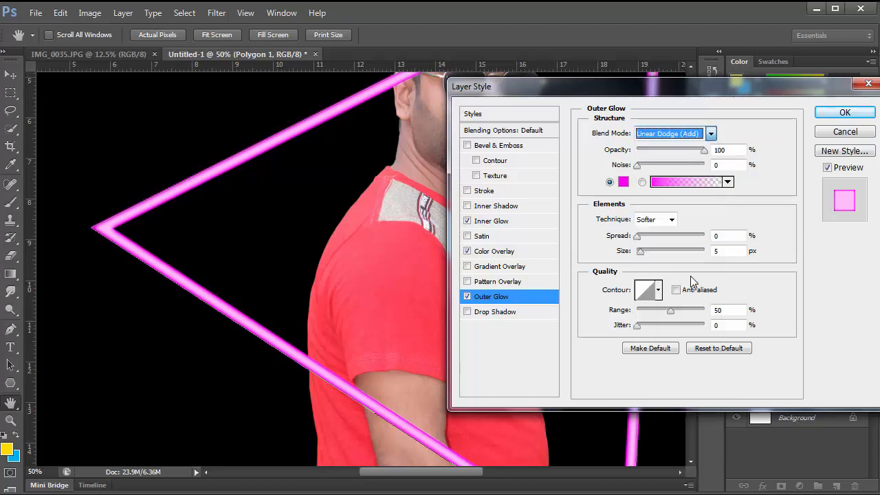
left_click_drag(645, 253, 649, 256)
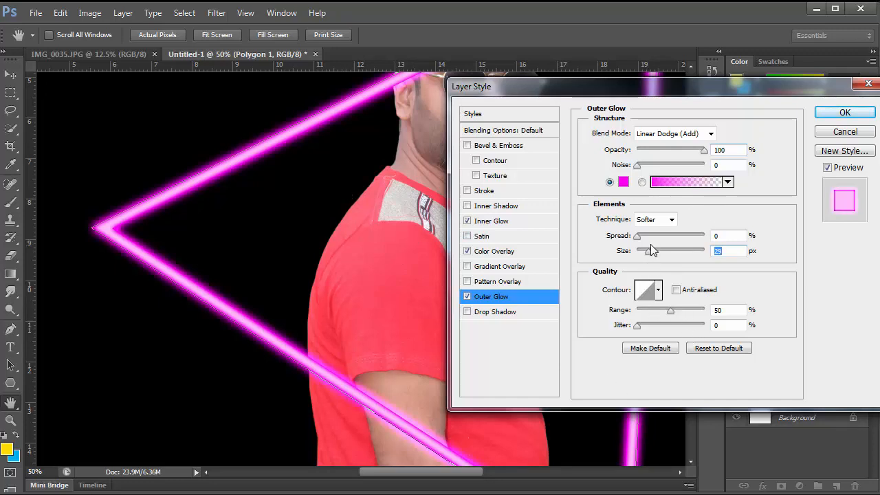
Widen the triangle's Outer Glow to a size of 111 px.
left_click_drag(650, 252, 658, 255)
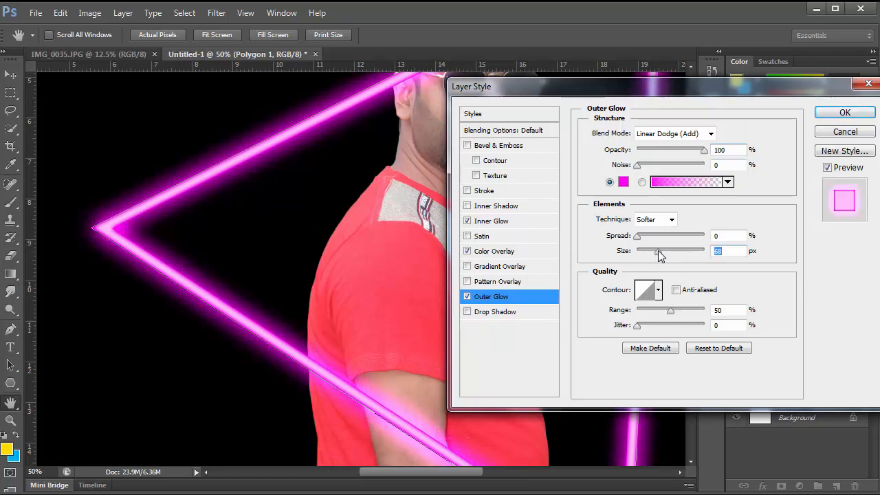
left_click_drag(658, 255, 665, 255)
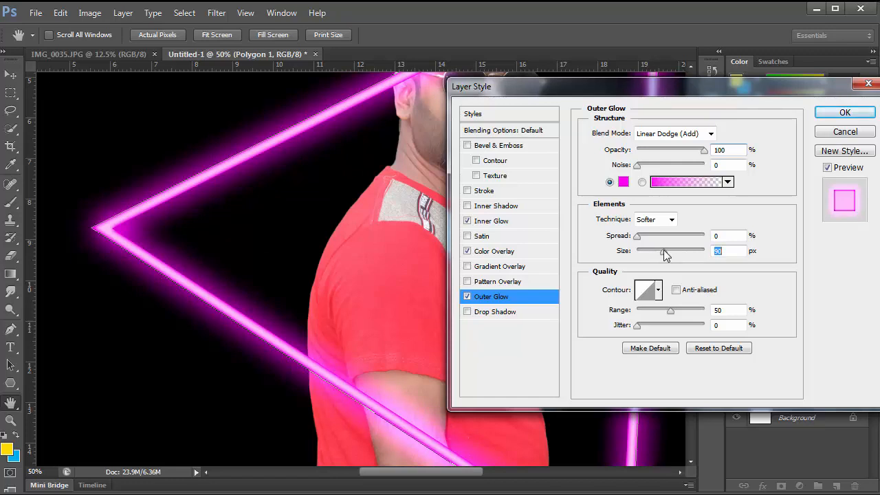
left_click_drag(664, 255, 670, 253)
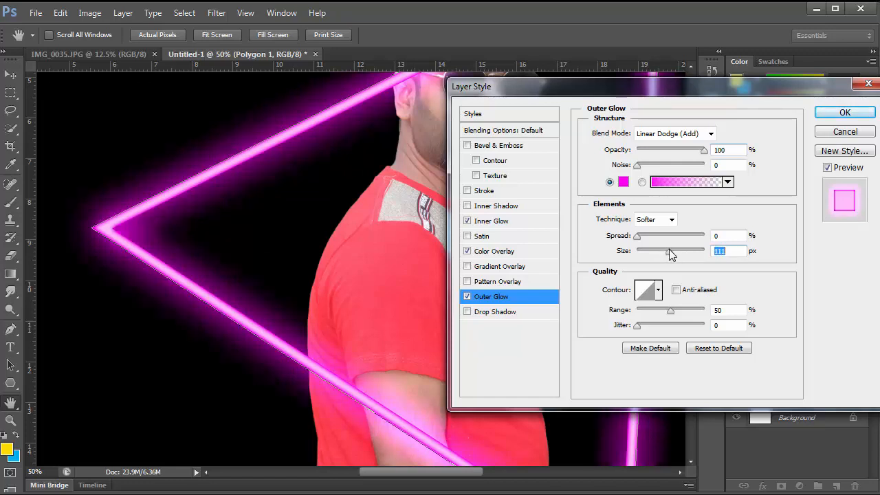
Enable Drop Shadow on the triangle and set the shadow color to violet (d004fc).
left_click(467, 312)
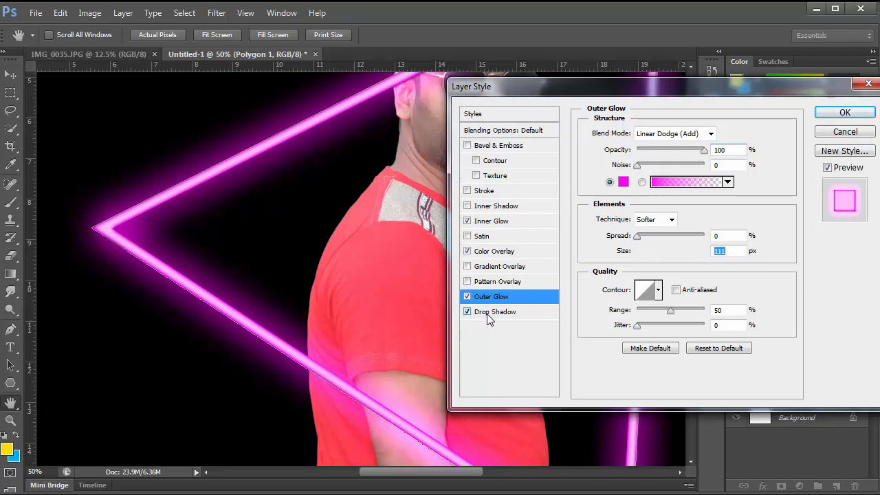
left_click(489, 315)
left_click(732, 133)
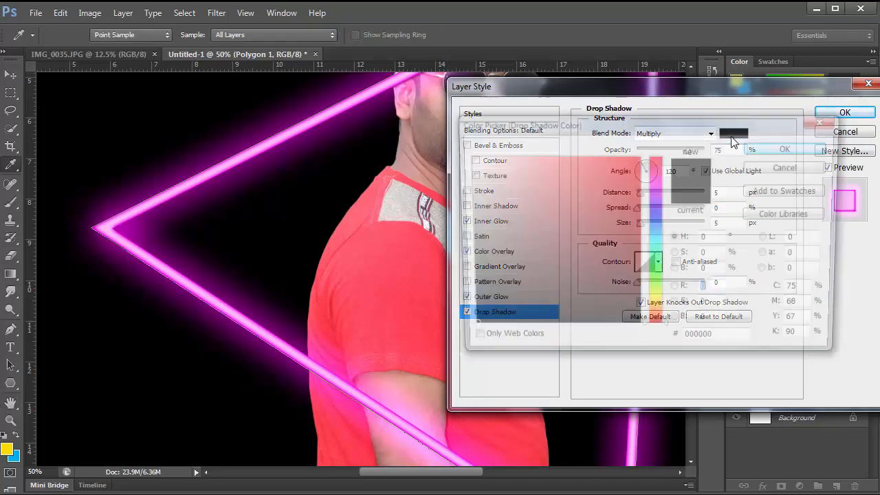
left_click(635, 159)
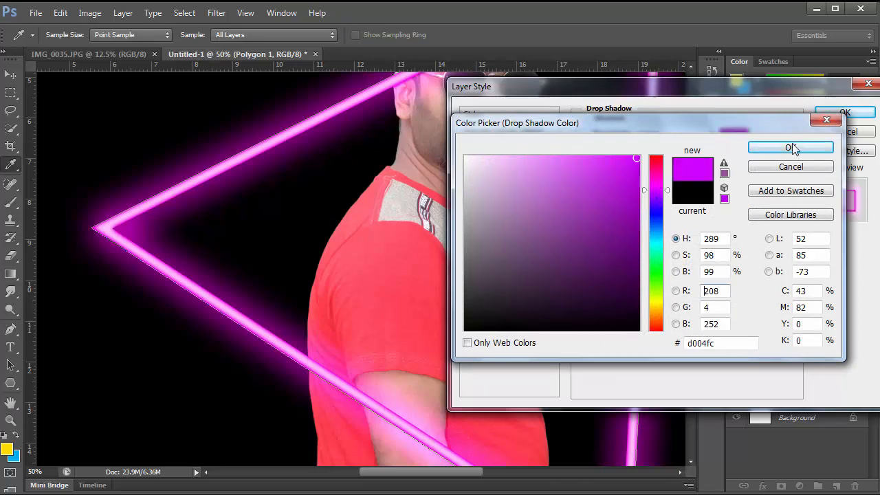
left_click(790, 146)
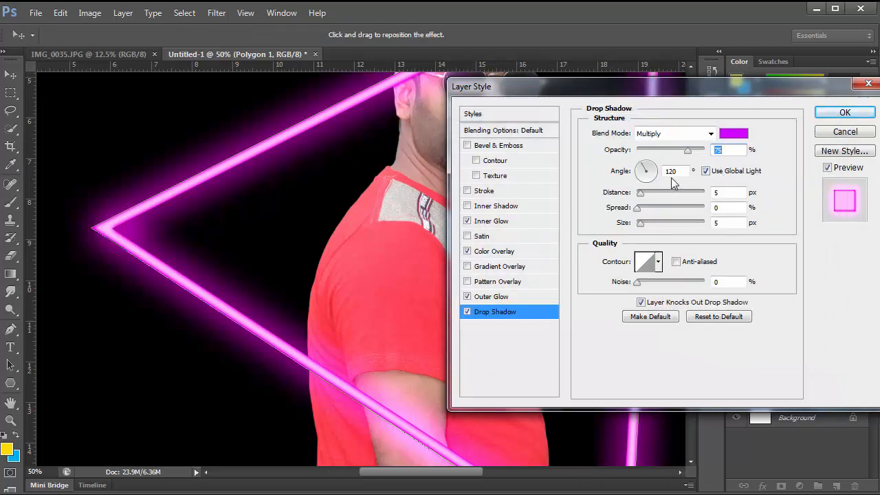
Set the Drop Shadow to 100% opacity, Linear Dodge (Add), 0 px distance and 106 px size, and apply the layer style.
left_click_drag(687, 148, 715, 140)
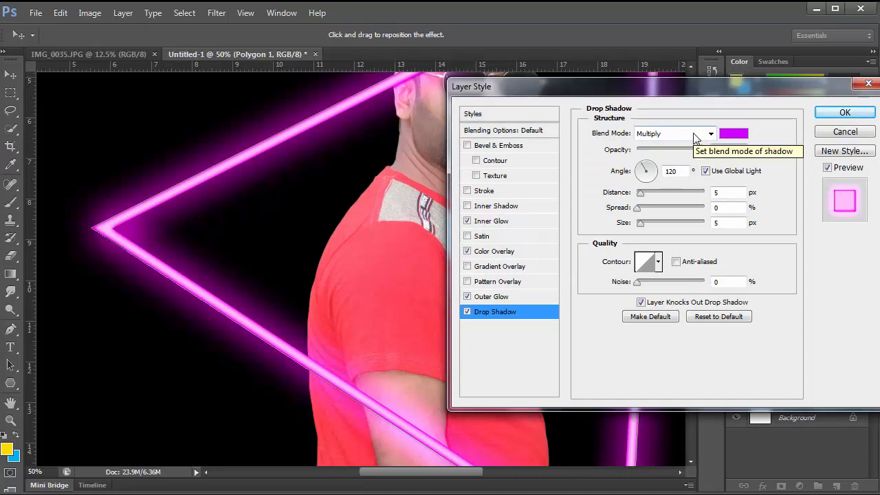
left_click(696, 135)
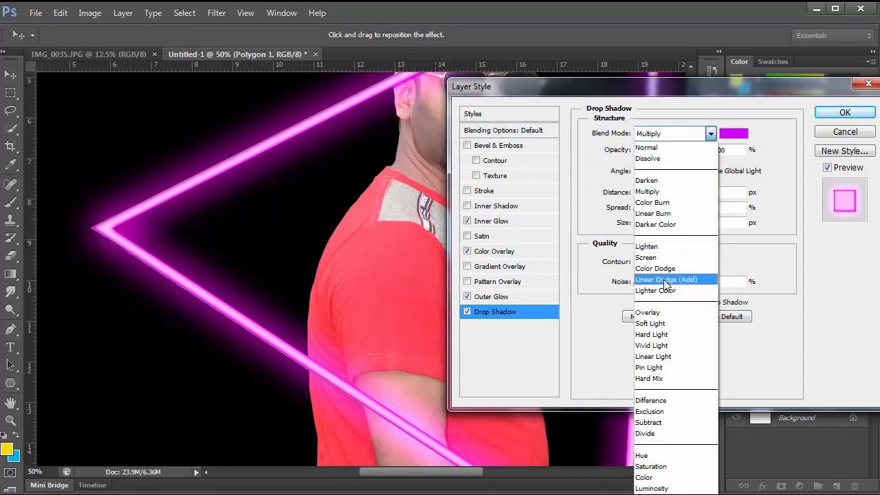
left_click(665, 280)
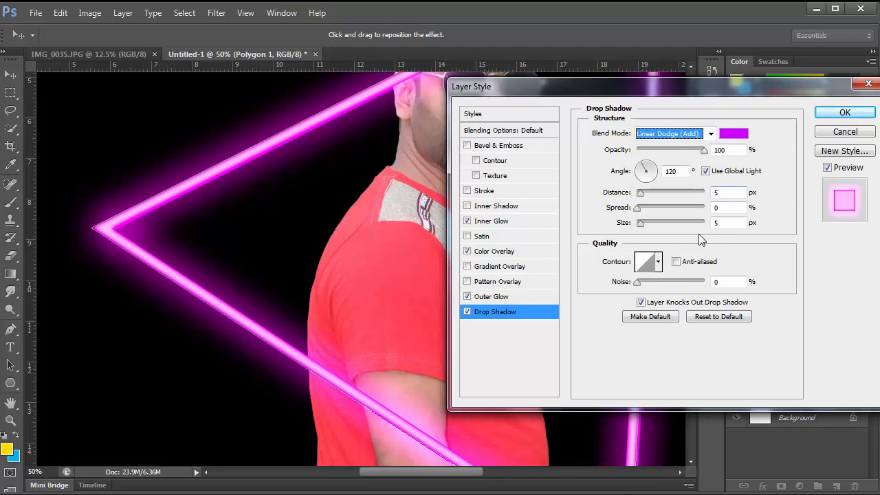
left_click_drag(642, 199, 692, 230)
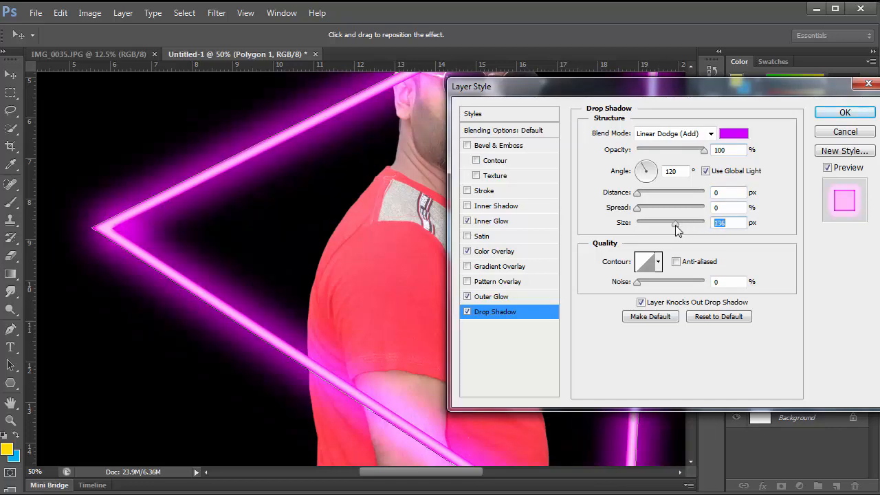
left_click(360, 237, "alt")
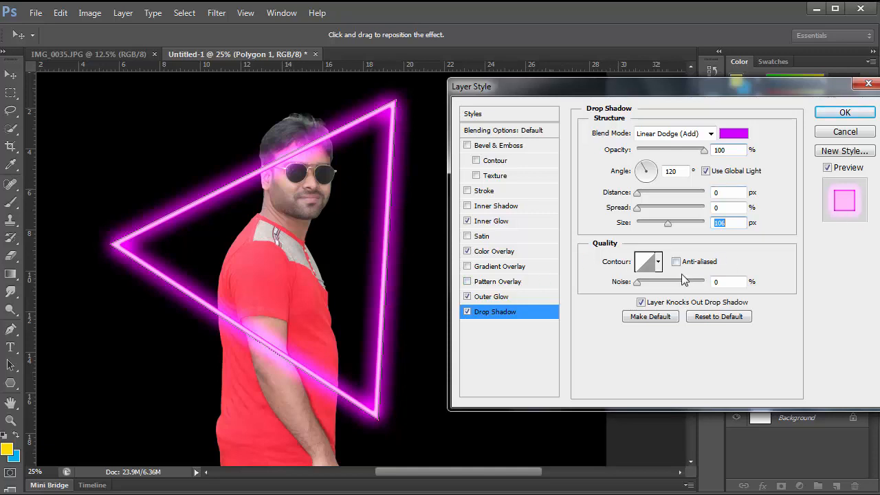
left_click(845, 113)
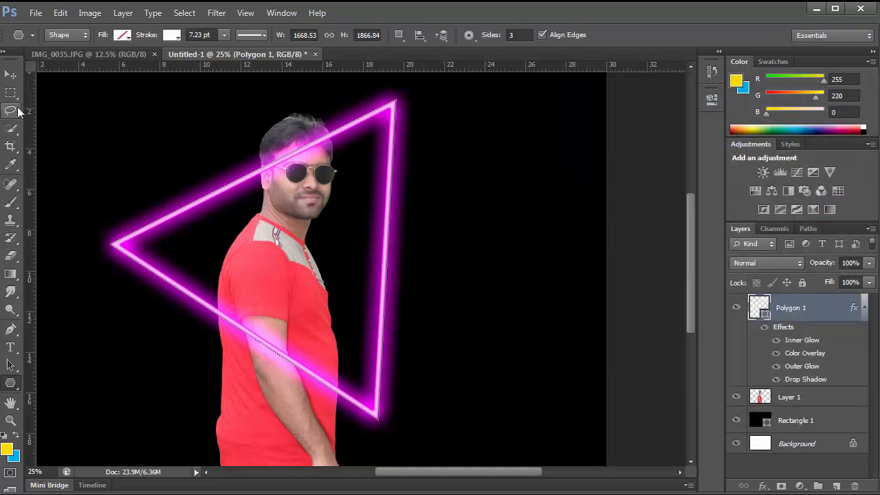
Rotate the triangle by -122.36° and shift it down and slightly left so its right side is nearly vertical beside the man.
left_click(14, 76)
mouse_move(372, 166)
left_mouse_down()
mouse_move(381, 178)
mouse_move(377, 170)
left_mouse_up()
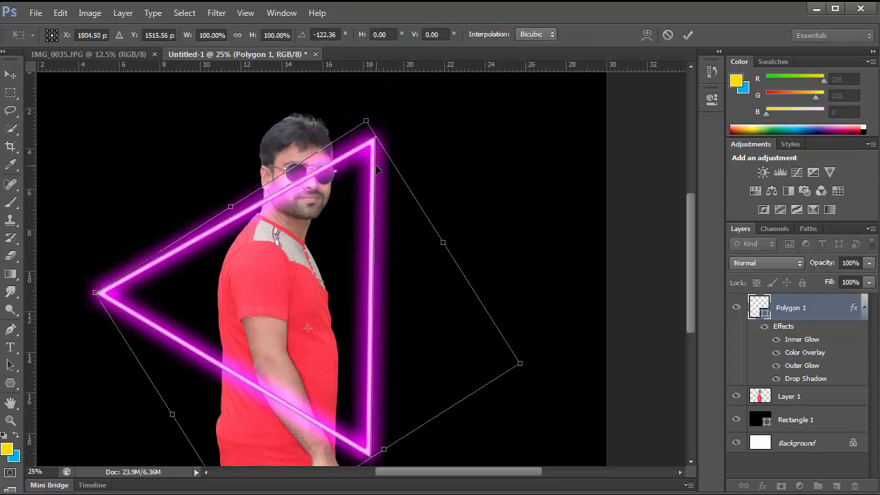
key("Right")
key("Right")
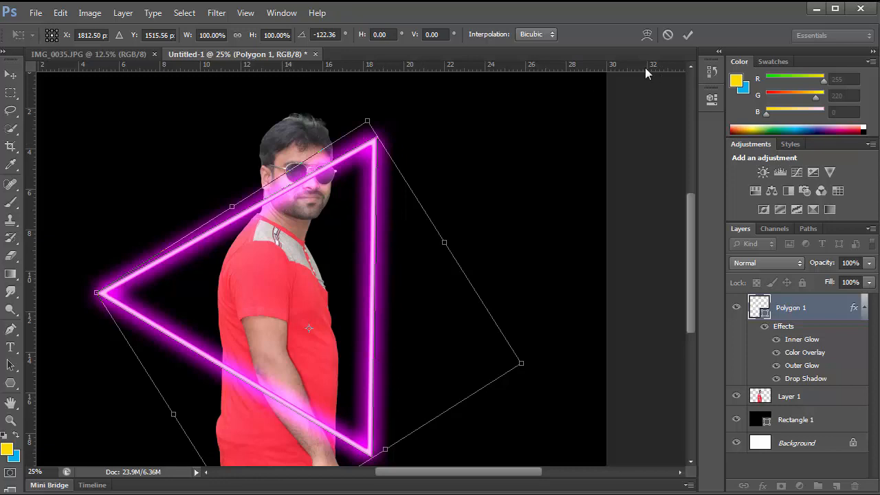
left_click(687, 34)
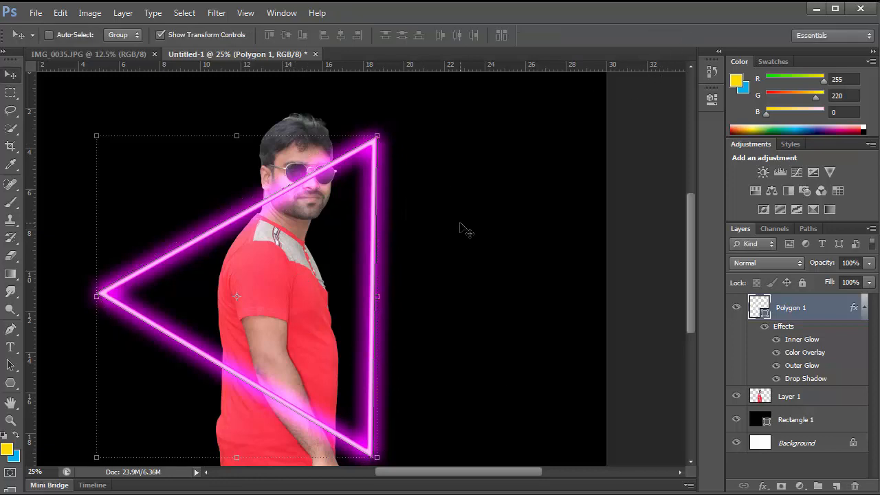
key("ctrl+minus")
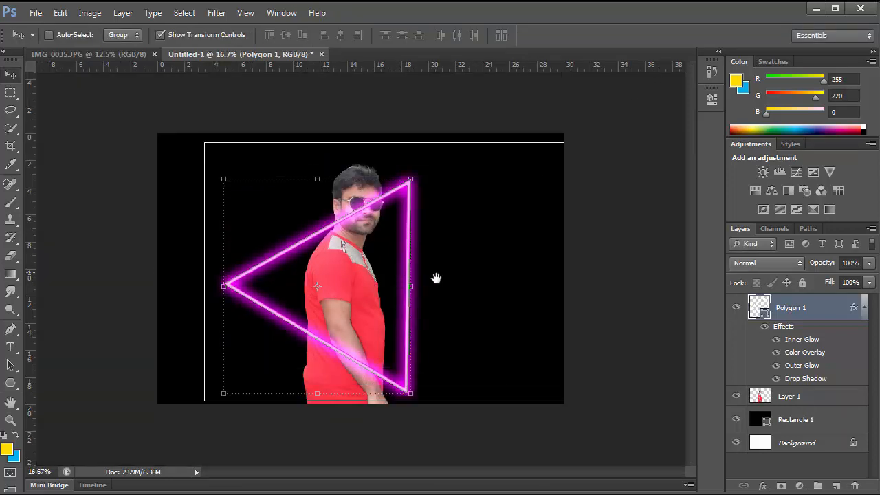
key("ctrl+plus")
scroll(393, 220, "up", 1)
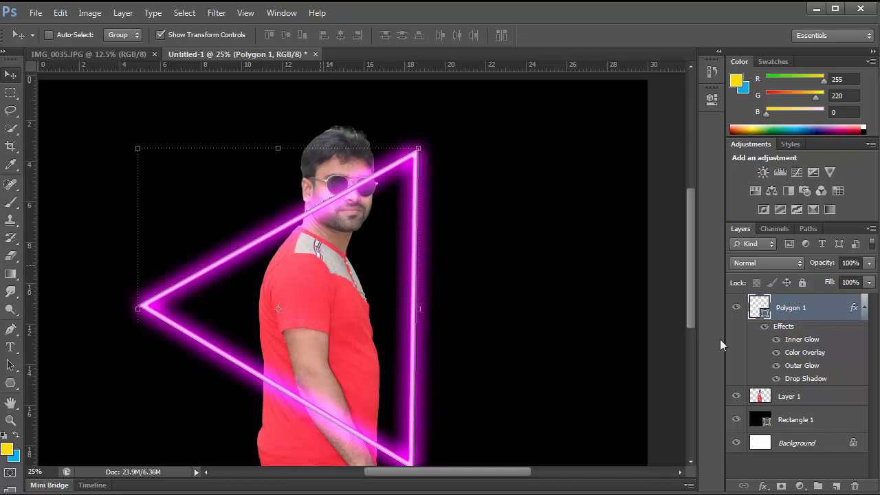
Duplicate the man's layer (Layer 1) and move the copy above the Polygon 1 layer.
left_click(783, 398)
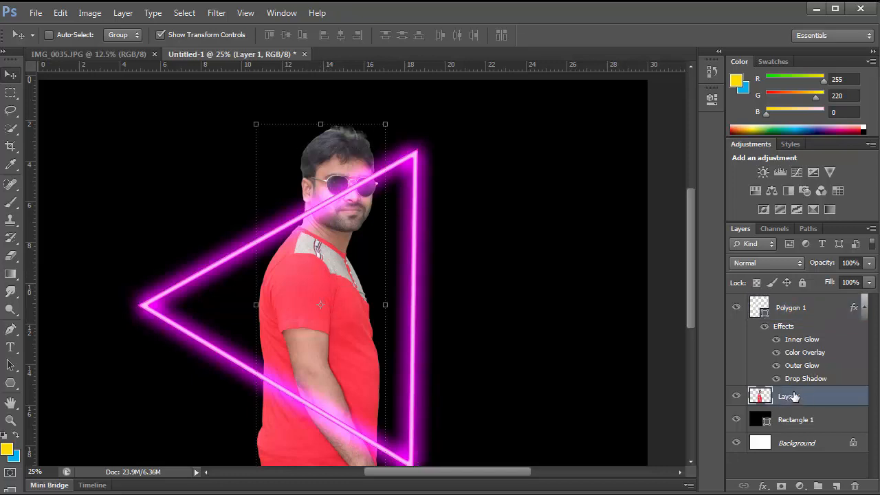
left_click_drag(800, 399, 835, 487)
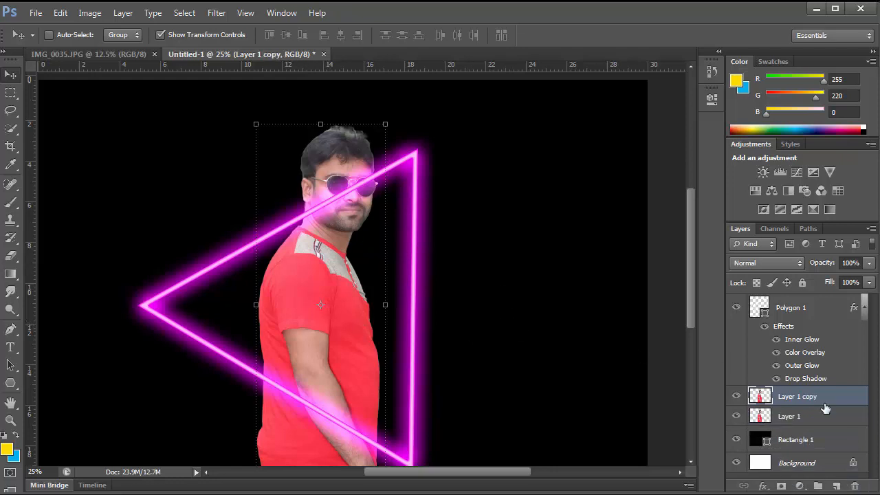
left_click_drag(797, 401, 791, 305)
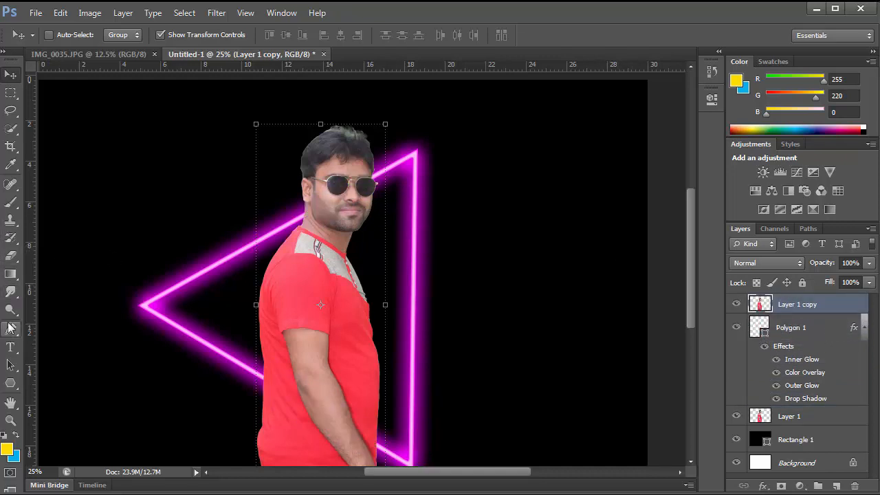
Erase the man's copy along the triangle's lower side with a 78 px eraser, so the neon line passes in front of his body.
left_click(10, 256)
left_click(57, 257)
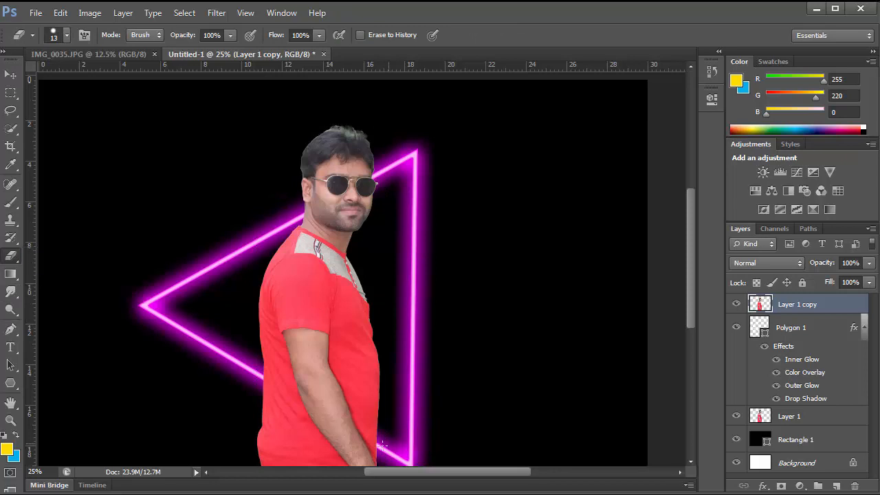
left_click(66, 34)
left_click_drag(43, 78, 58, 79)
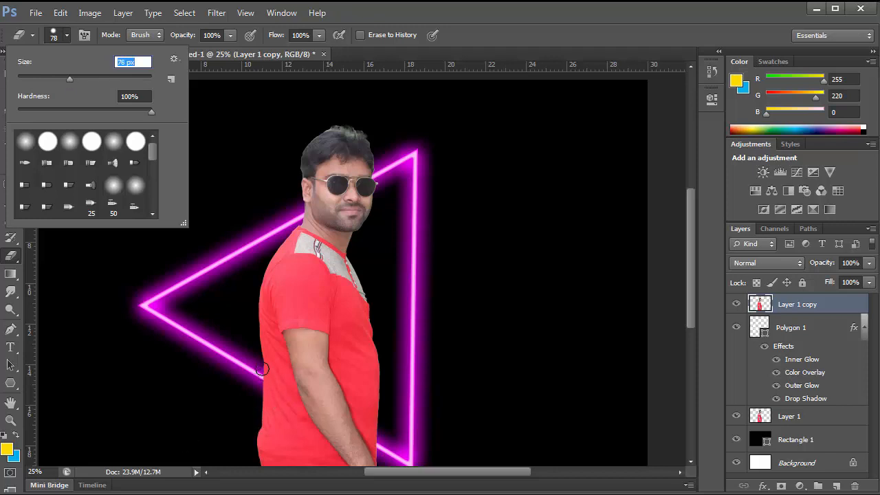
key("Return")
left_click_drag(265, 375, 334, 438)
mouse_move(269, 394)
left_mouse_down()
mouse_move(289, 387)
mouse_move(382, 426)
mouse_move(302, 399)
mouse_move(356, 443)
mouse_move(326, 418)
left_mouse_up()
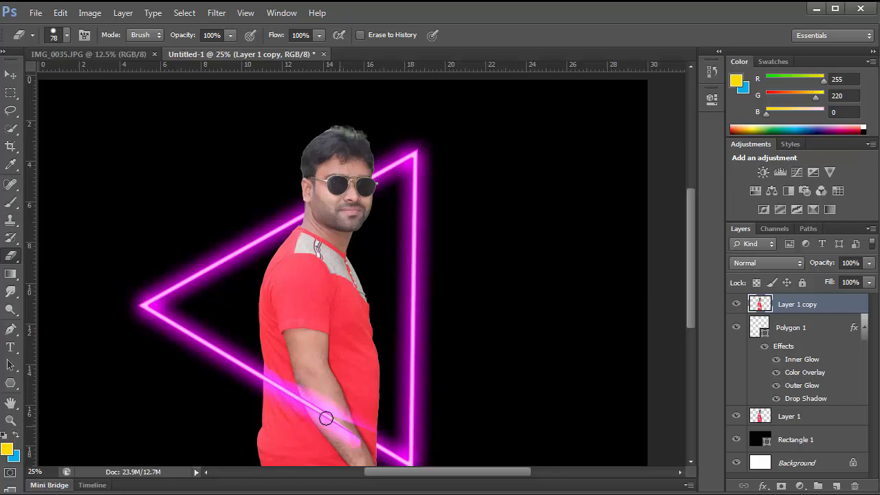
Erase the rest of the copy's lower body around the neon line with a 411 px eraser.
left_click(66, 33)
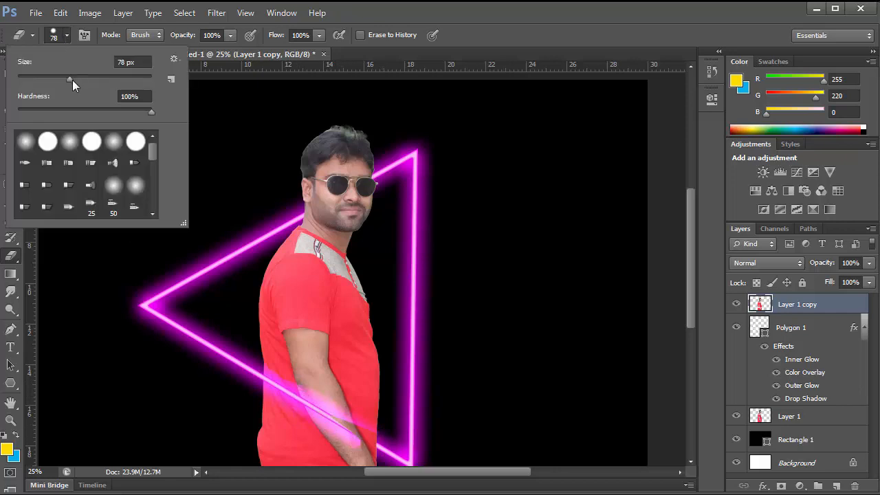
left_click_drag(72, 80, 116, 80)
key("Return")
mouse_move(363, 446)
left_mouse_down()
mouse_move(390, 460)
mouse_move(220, 415)
mouse_move(257, 446)
mouse_move(353, 470)
mouse_move(306, 437)
mouse_move(355, 424)
mouse_move(329, 421)
mouse_move(230, 365)
mouse_move(367, 427)
mouse_move(255, 347)
mouse_move(373, 408)
mouse_move(269, 406)
mouse_move(249, 416)
mouse_move(362, 456)
mouse_move(218, 451)
mouse_move(396, 494)
mouse_move(219, 415)
mouse_move(343, 460)
mouse_move(250, 393)
mouse_move(233, 349)
mouse_move(378, 435)
mouse_move(356, 449)
mouse_move(219, 453)
mouse_move(420, 470)
mouse_move(409, 441)
mouse_move(328, 440)
mouse_move(407, 440)
left_mouse_up()
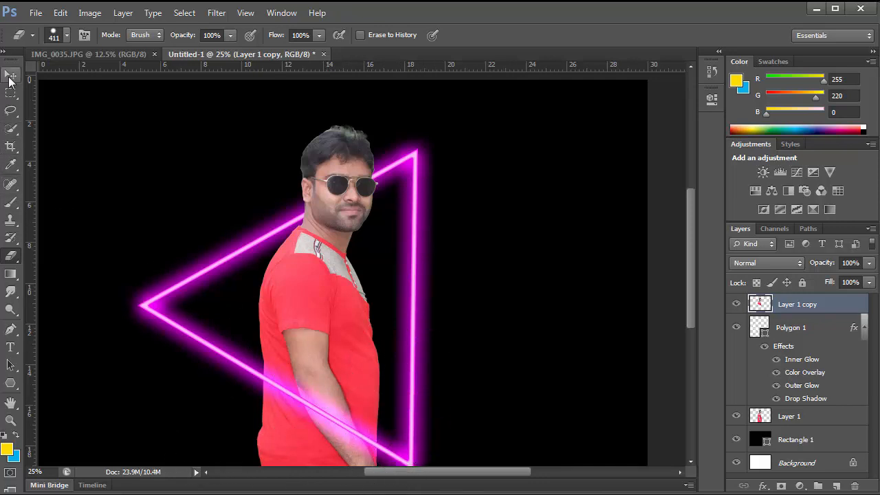
On a new top layer, paint magenta (255, 0, 216) over the man's face with a soft 250 px brush and set the layer to Soft Light.
left_click(11, 76)
scroll(428, 265, "down", 1)
scroll(428, 265, "up", 1)
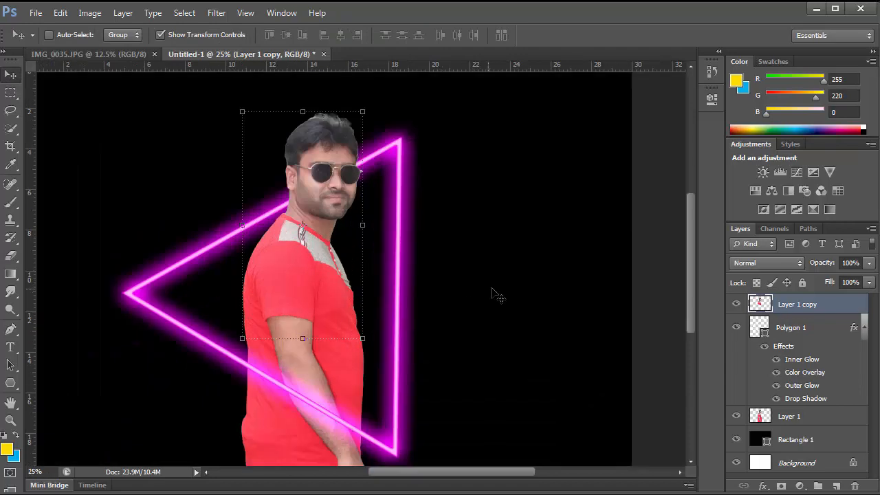
scroll(427, 296, "down", 2)
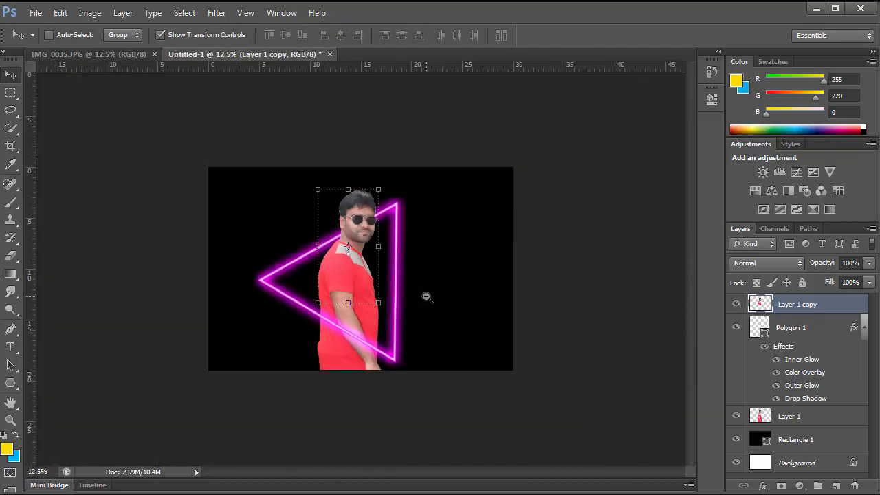
scroll(413, 260, "up", 1)
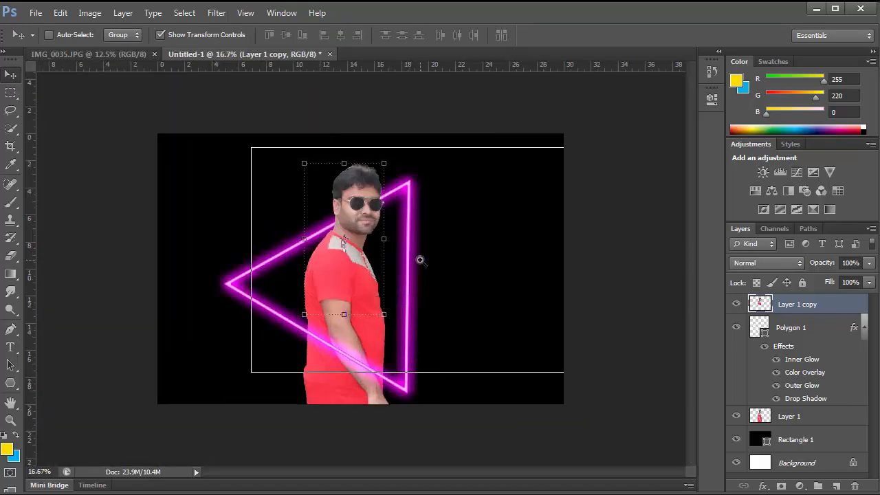
scroll(418, 256, "up", 1)
scroll(419, 255, "up", 1)
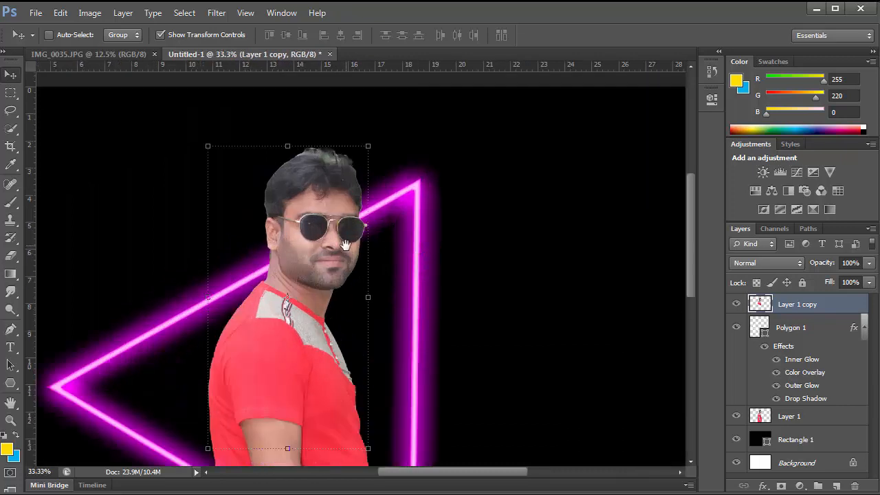
left_click(837, 488)
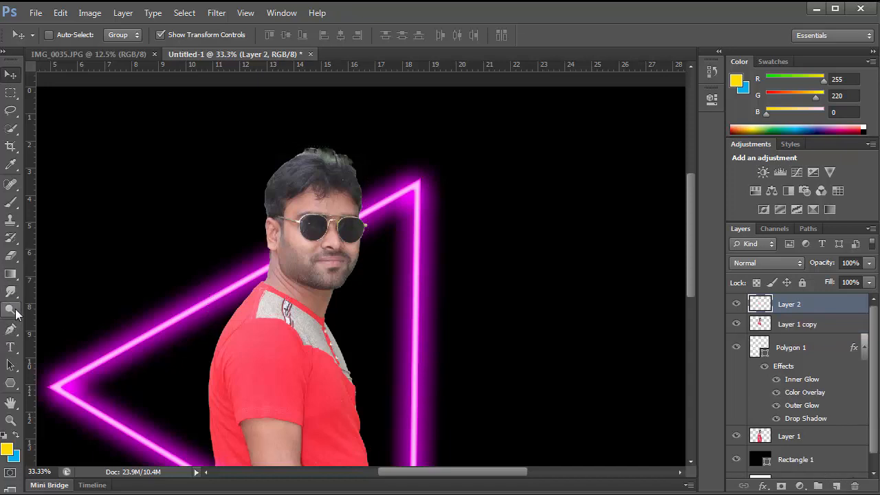
left_click(11, 202)
left_click(51, 199)
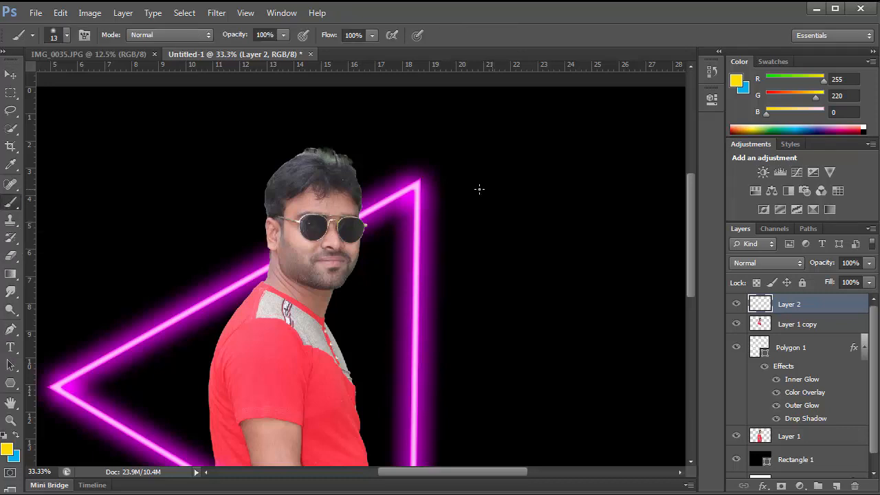
left_click(63, 37)
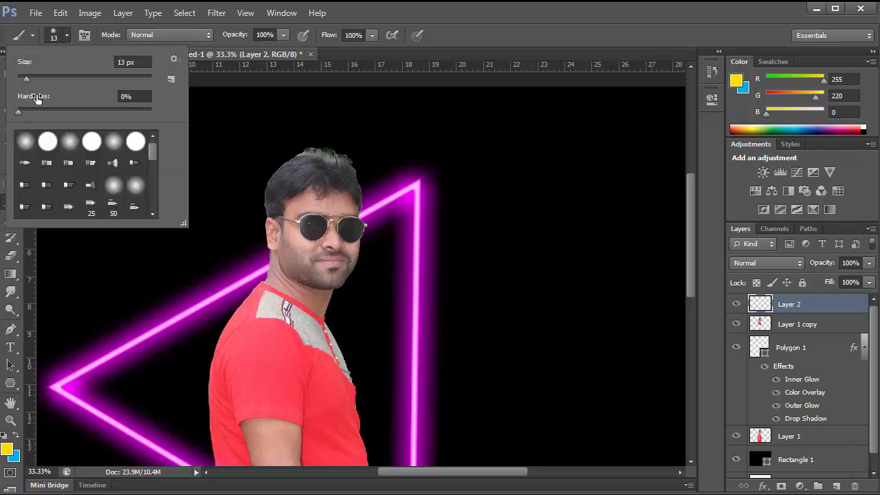
left_click_drag(32, 78, 43, 78)
left_click_drag(52, 79, 77, 78)
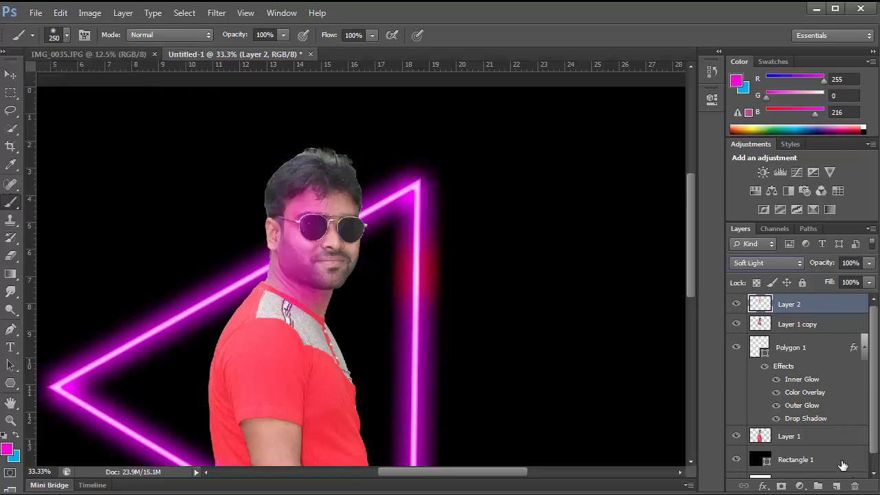
On a new top layer, paint green (10, 227, 4) over the front half of the man's face and set the layer to Soft Light.
left_click(836, 486)
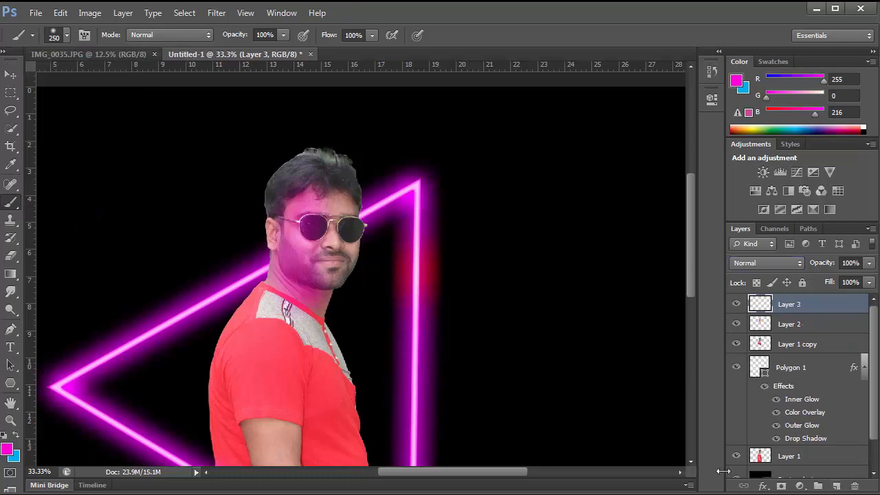
left_click(7, 448)
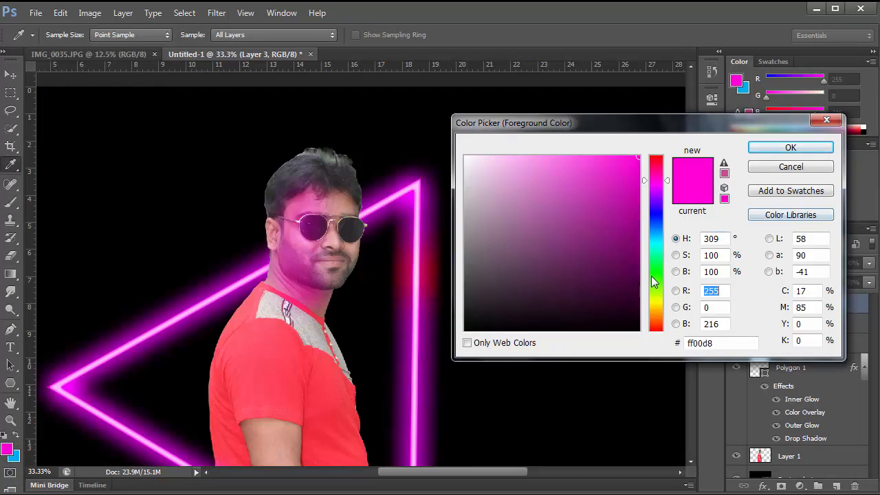
left_click(657, 273)
left_click_drag(622, 168, 636, 179)
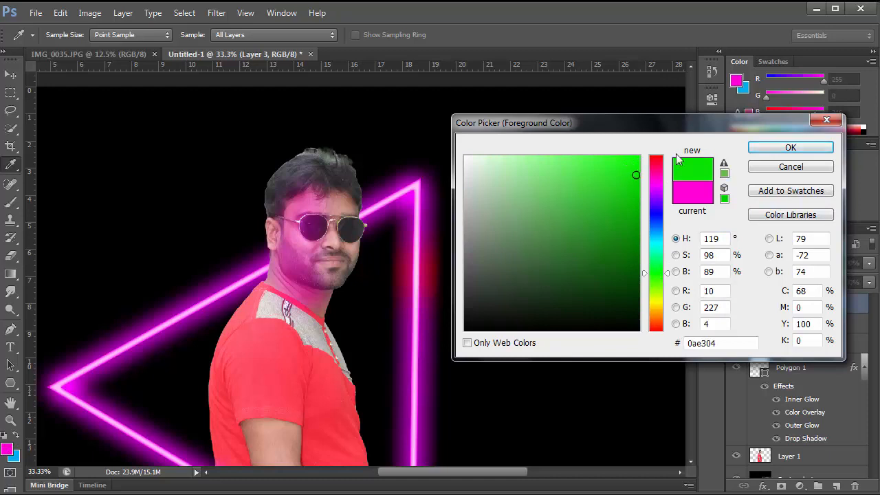
left_click(790, 147)
mouse_move(340, 192)
left_mouse_down()
mouse_move(341, 238)
mouse_move(326, 288)
left_mouse_up()
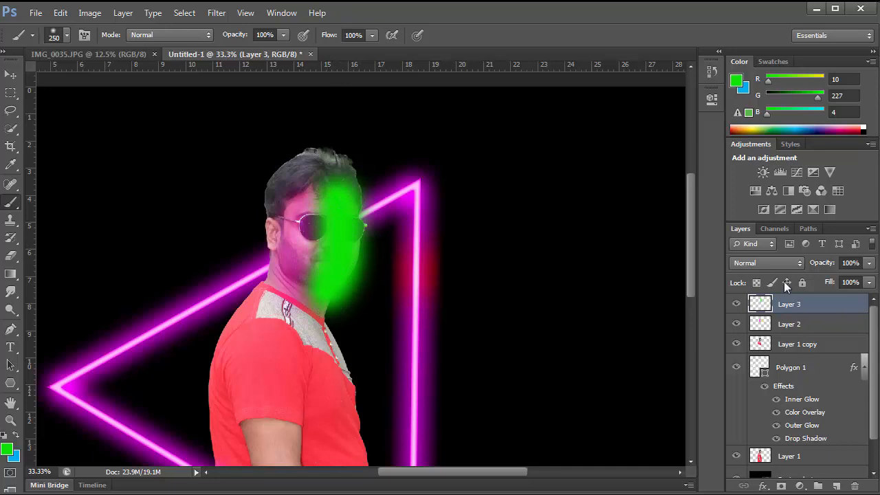
left_click(772, 262)
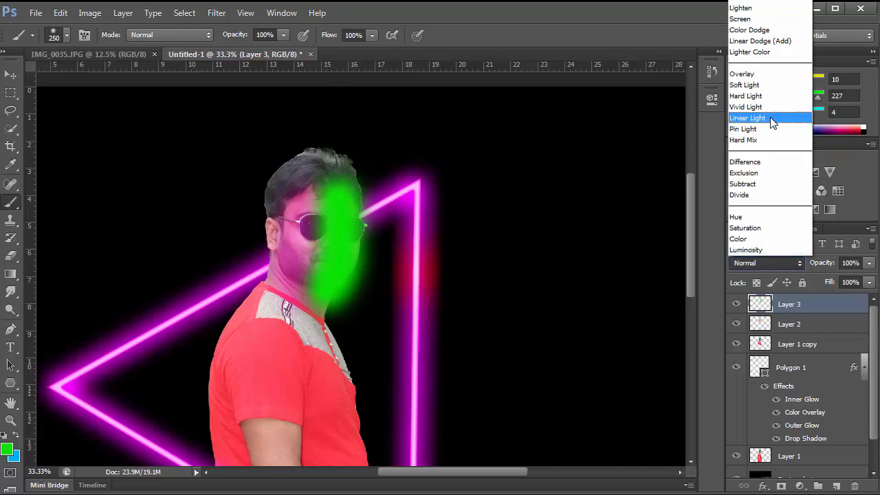
left_click(758, 85)
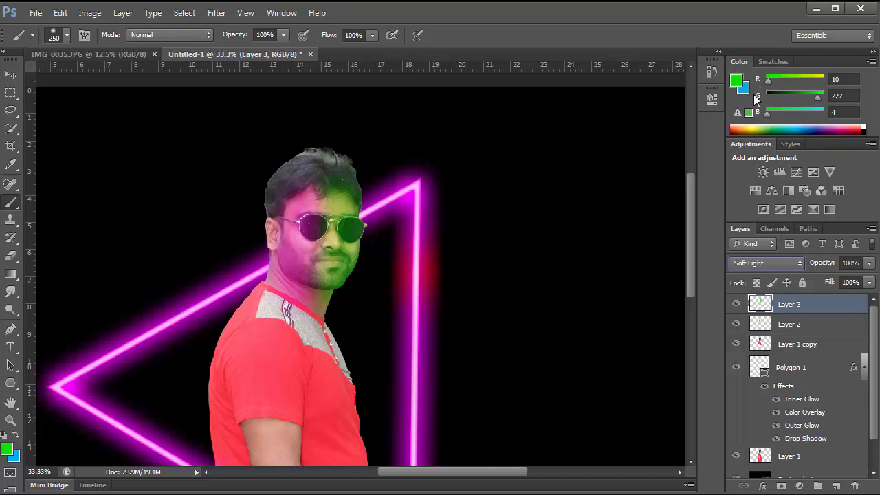
Lower the opacity of the green face layer (Layer 3) to 33% and the magenta face layer (Layer 2) to 53%.
left_click(869, 263)
left_click(834, 278)
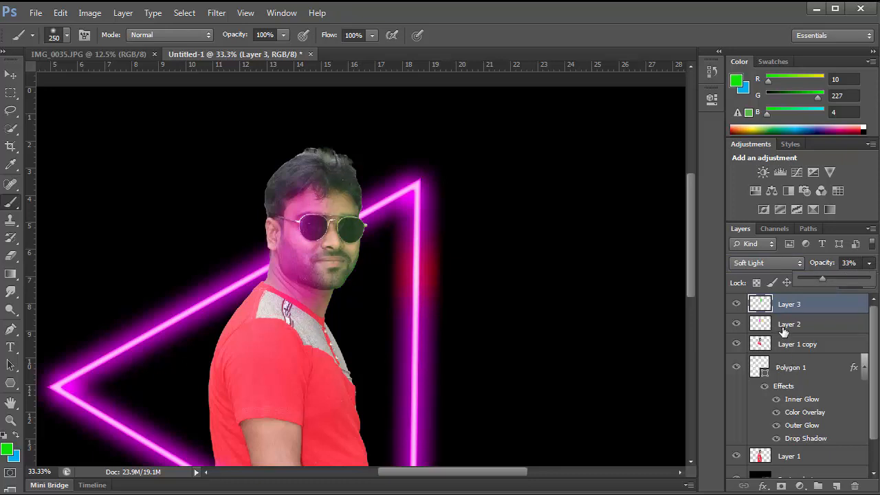
left_click(783, 330)
left_click(869, 263)
left_click(836, 279)
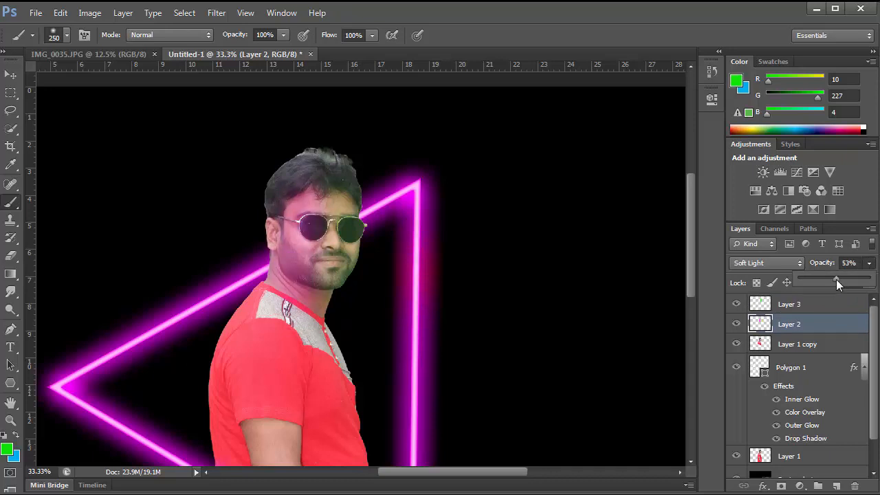
Darken the top of the man's hair on Layer 1 copy using the Burn tool with an enlarged brush.
left_click(784, 345)
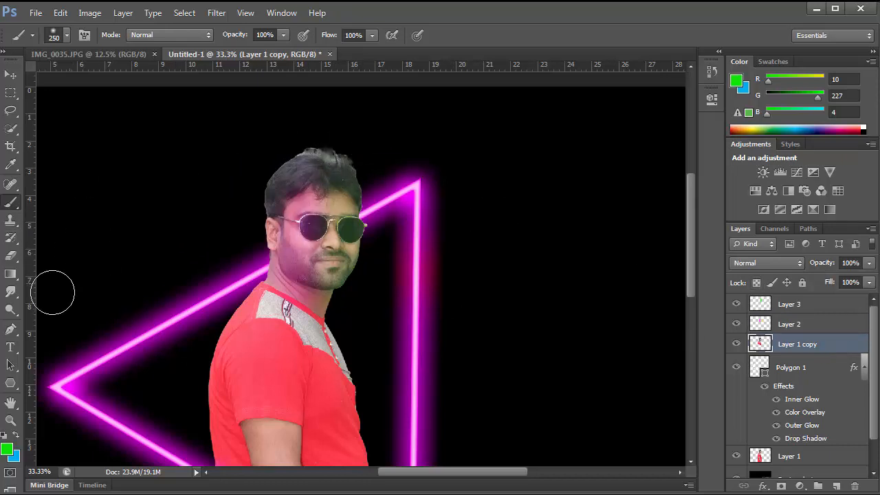
left_click(10, 74)
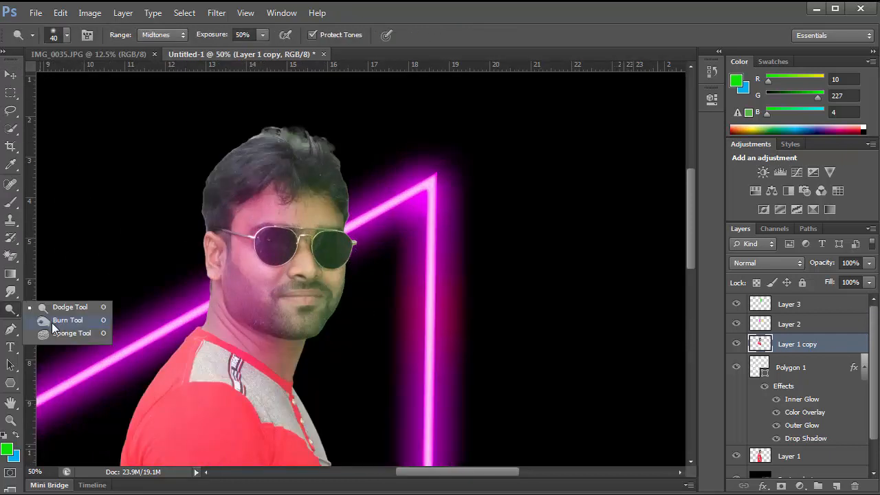
left_click(55, 318)
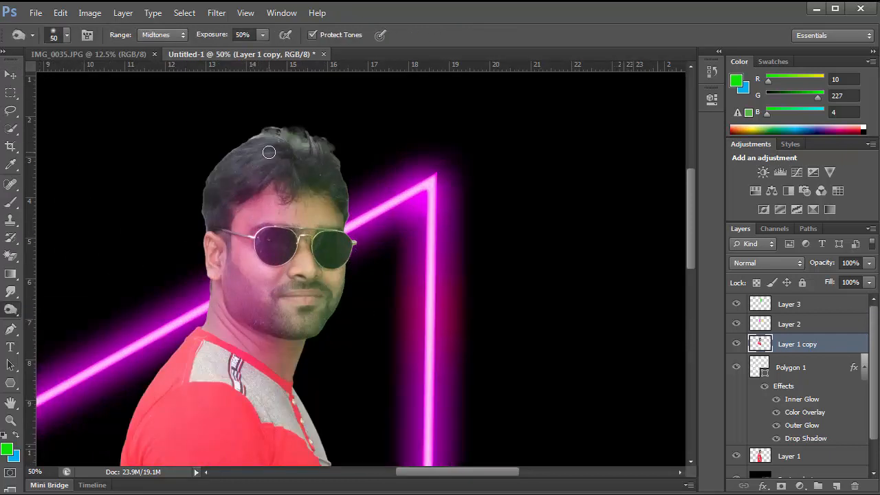
key("bracketright")
key("bracketright")
key("bracketright")
key("bracketright")
key("bracketright")
mouse_move(277, 138)
left_mouse_down()
mouse_move(309, 146)
mouse_move(258, 133)
mouse_move(352, 155)
mouse_move(240, 151)
left_mouse_up()
key("ctrl+minus")
key("ctrl+minus")
key("ctrl+minus")
left_click(11, 75)
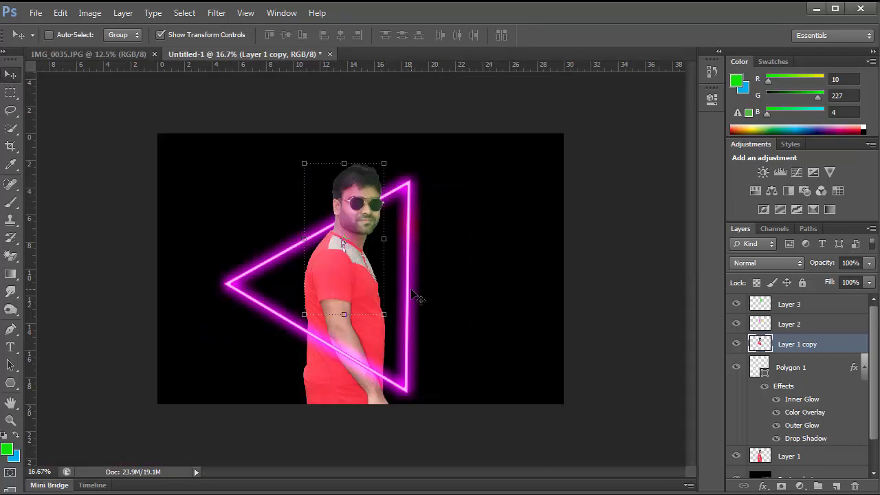
On a new layer above Layer 1 copy, paint magenta (231, 0, 252) down the canvas's right side with a soft 411 px brush.
left_click(837, 486)
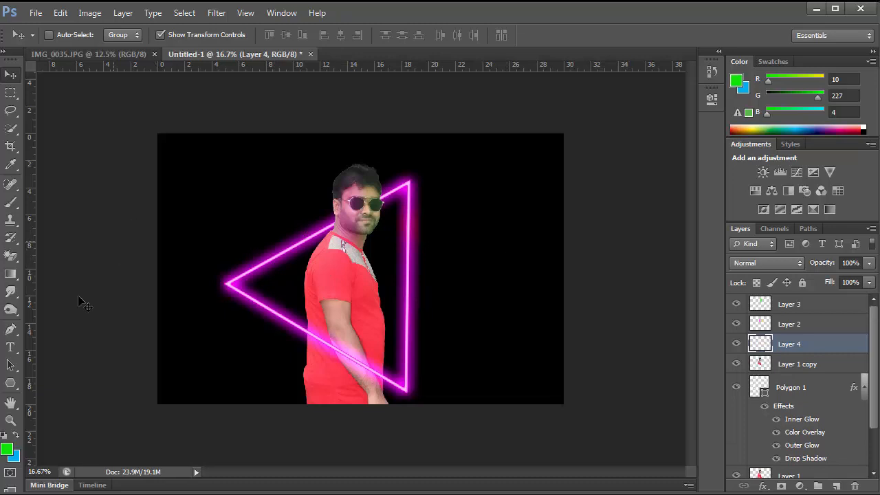
left_click(5, 450)
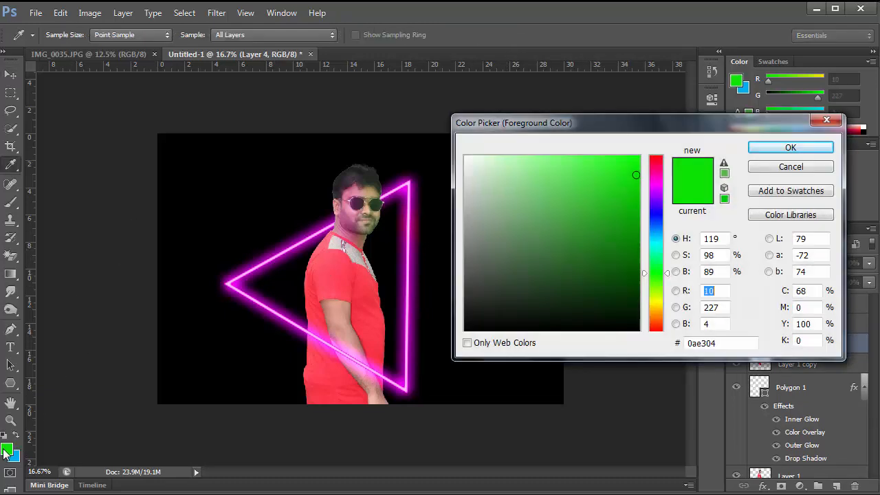
left_click(656, 186)
left_click(637, 157)
left_click(791, 147)
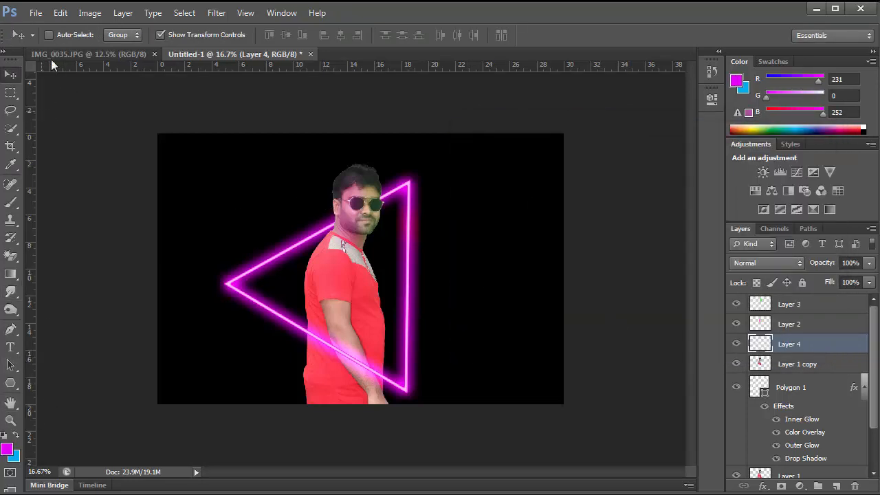
key("b")
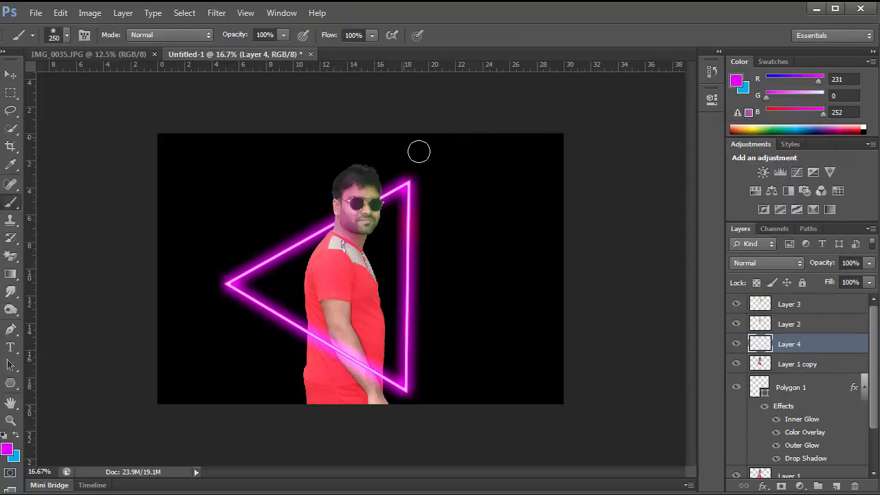
left_click(67, 34)
left_click_drag(124, 80, 129, 80)
left_click_drag(490, 177, 507, 257)
key("ctrl+z")
mouse_move(552, 141)
left_mouse_down()
mouse_move(564, 204)
mouse_move(566, 387)
mouse_move(552, 412)
mouse_move(507, 130)
mouse_move(486, 137)
mouse_move(501, 417)
left_mouse_up()
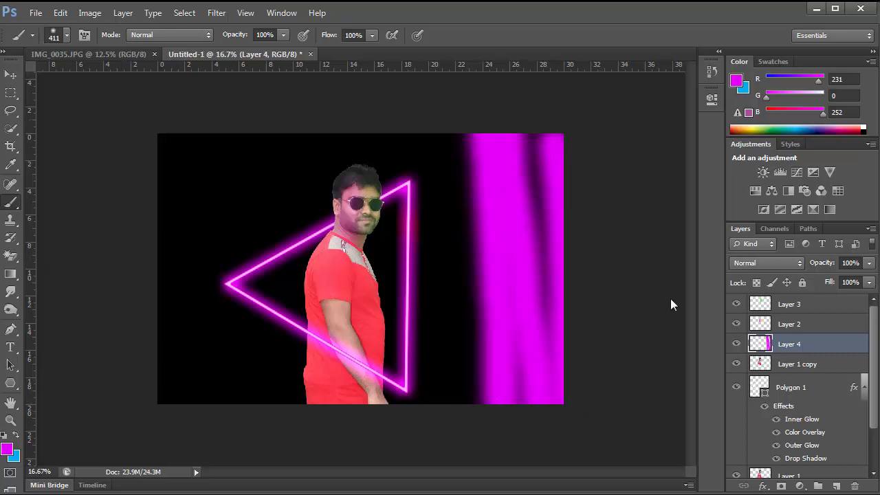
Paint a dark purple (42, 3, 45) vertical band on Layer 4 between the magenta strokes and the triangle.
left_click(6, 449)
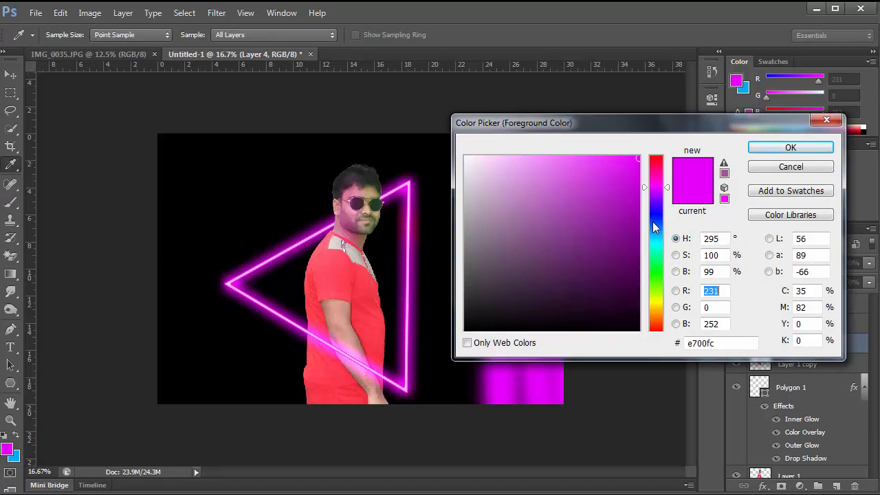
left_click(630, 310)
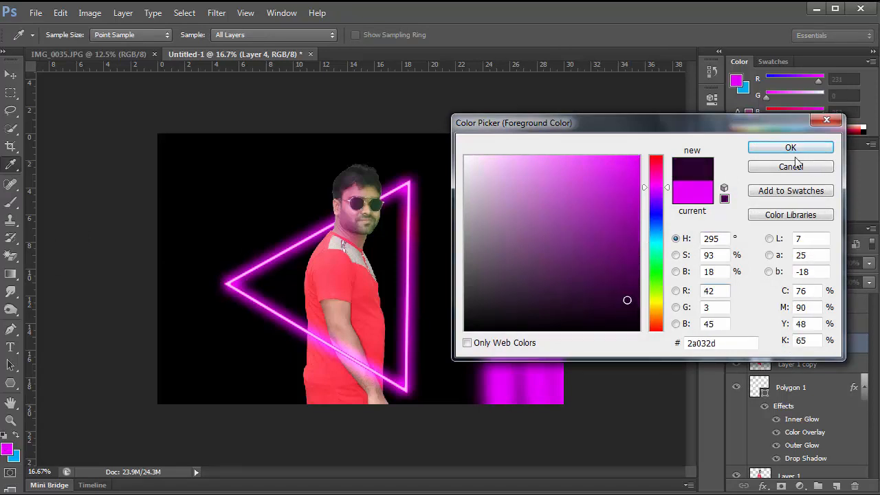
left_click(763, 148)
mouse_move(457, 146)
left_mouse_down()
mouse_move(463, 399)
mouse_move(423, 379)
mouse_move(424, 392)
mouse_move(445, 135)
left_mouse_up()
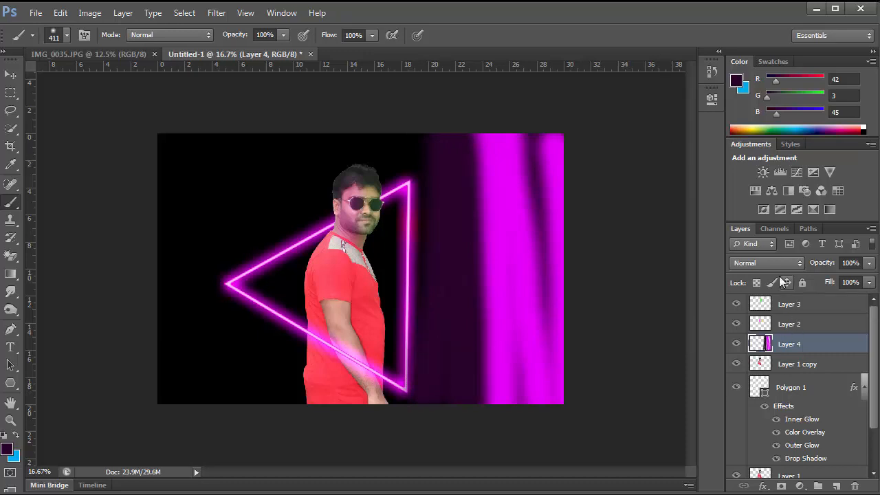
Set Layer 4's blend mode to Linear Dodge (Add) and lower its opacity to 40%.
left_click(783, 263)
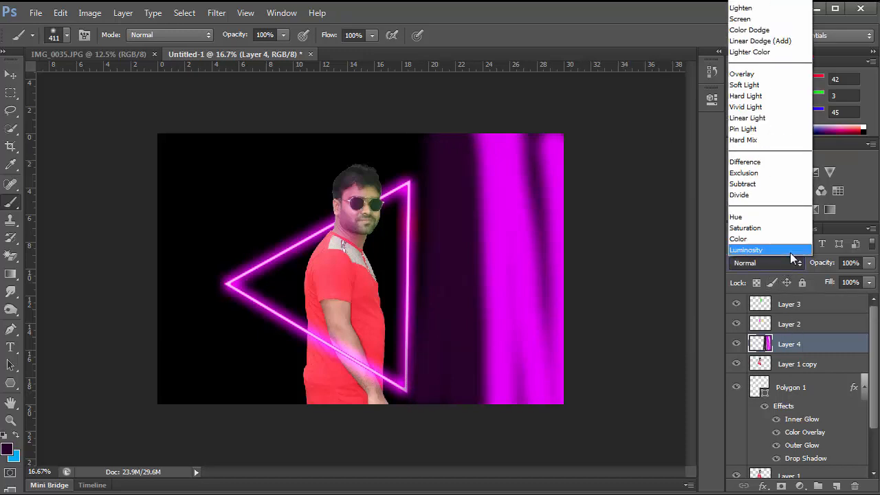
left_click(756, 85)
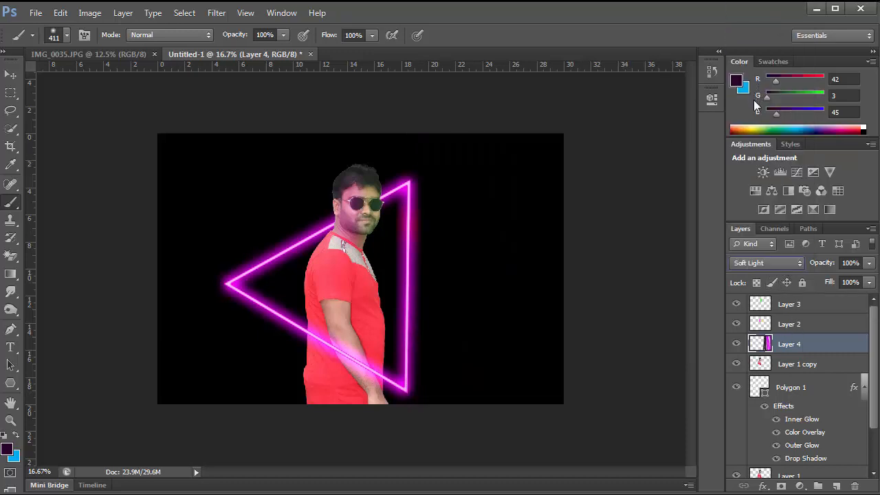
left_click(780, 265)
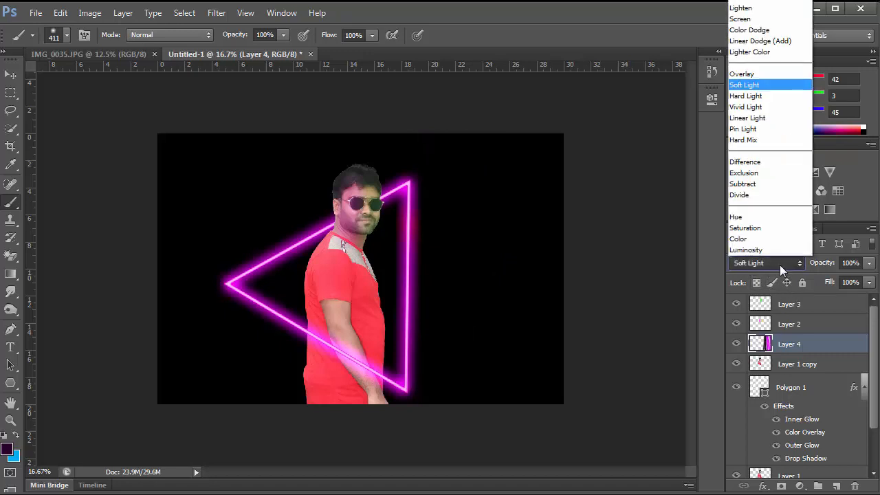
left_click(752, 36)
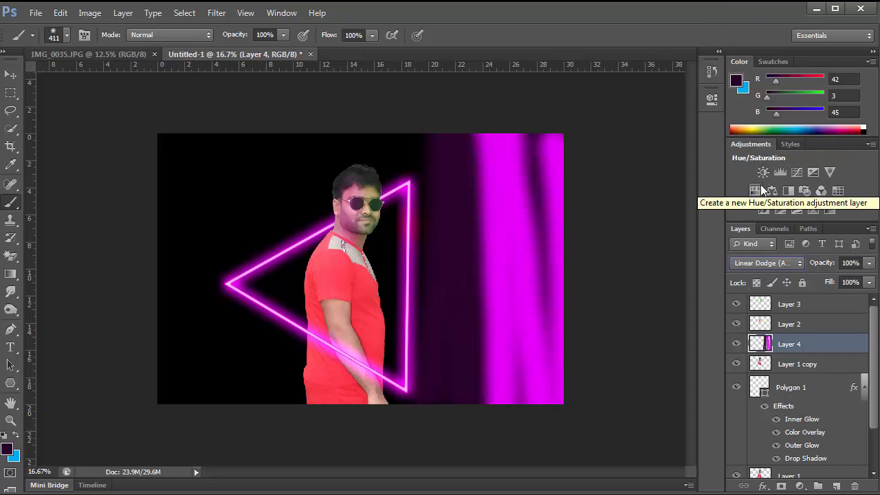
left_click(870, 264)
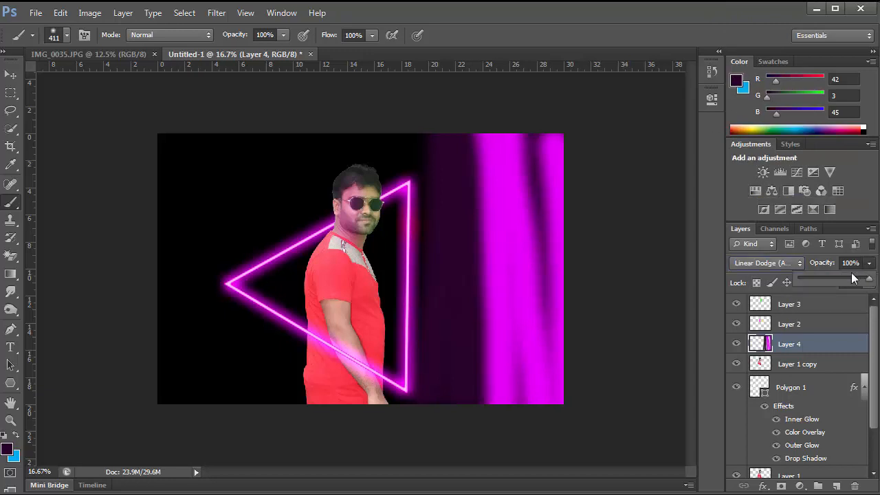
left_click_drag(845, 277, 826, 283)
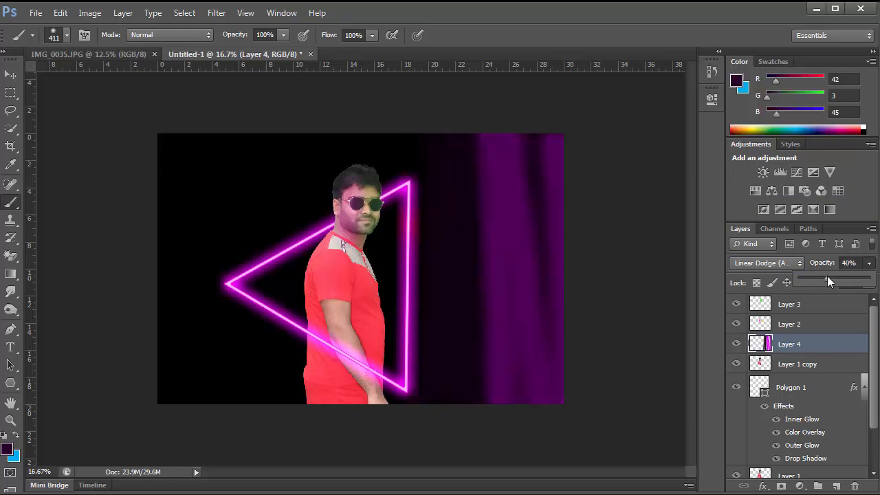
Enlarge the purple light on Layer 4 to about 232% and rotate it about -17.3° so it falls diagonally across the background.
left_click(10, 74)
left_click_drag(574, 126, 528, 103)
left_click(479, 225)
left_click_drag(483, 152, 514, 43)
left_click_drag(471, 251, 465, 238)
left_click_drag(622, 408, 655, 434)
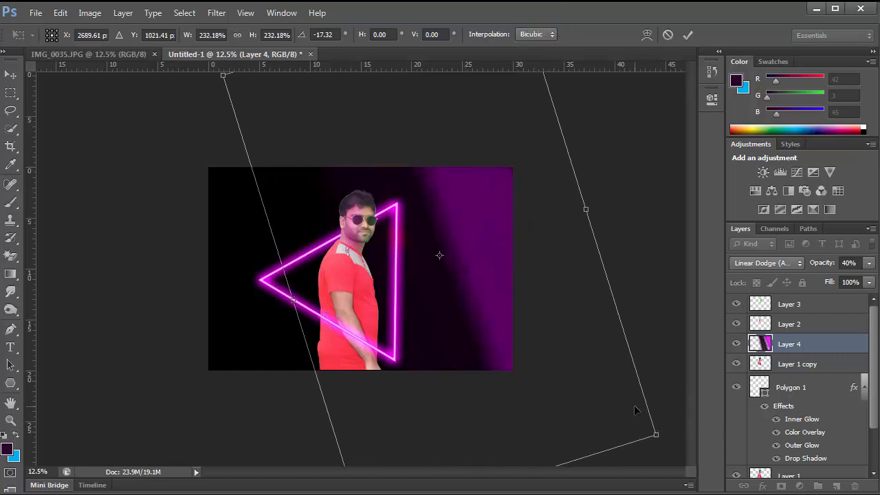
left_click(689, 35)
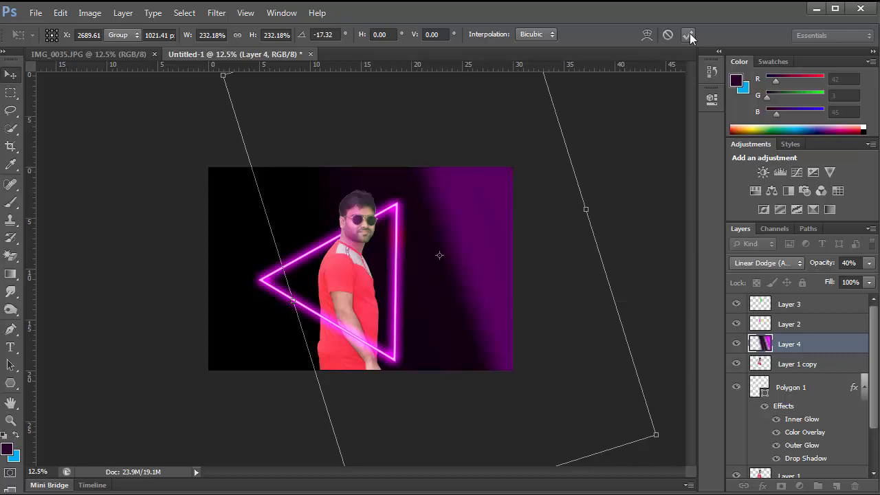
On a new layer above Layer 4, paint bright green (36, 253, 0) over the canvas's left side with the soft 411 px brush.
left_click(8, 451)
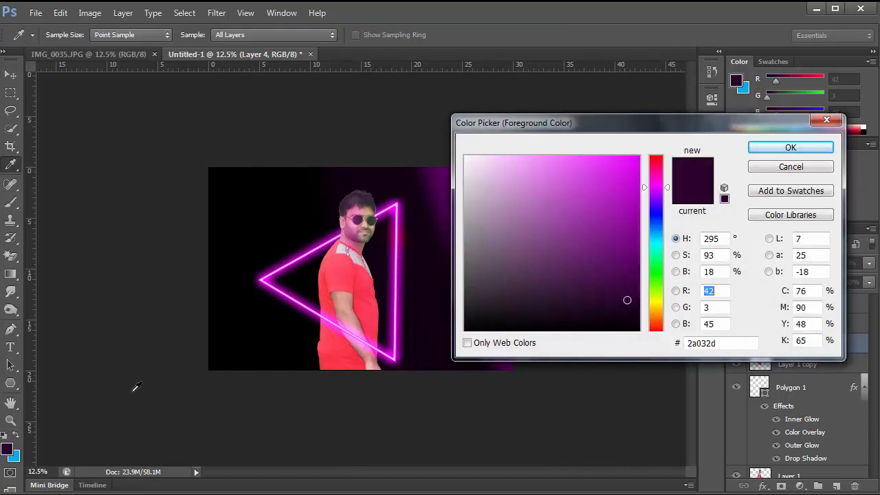
left_click(655, 277)
left_click_drag(610, 217, 637, 200)
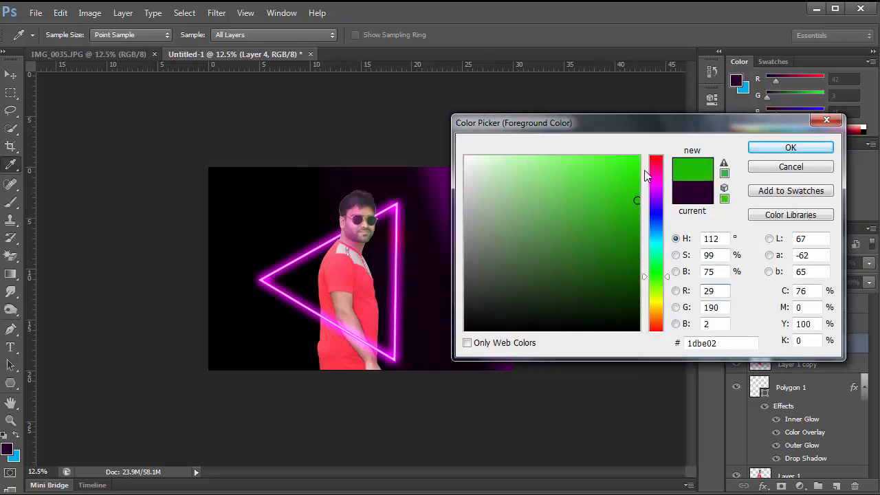
left_click_drag(638, 164, 638, 157)
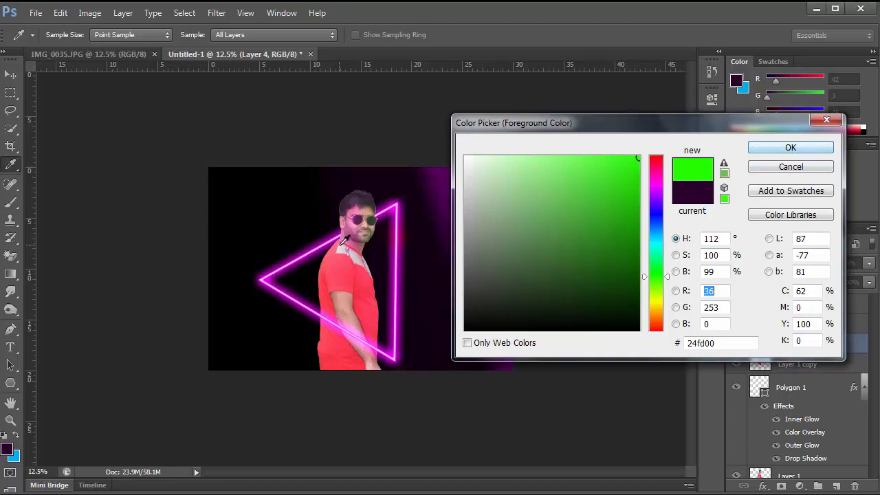
left_click(802, 148)
key("v")
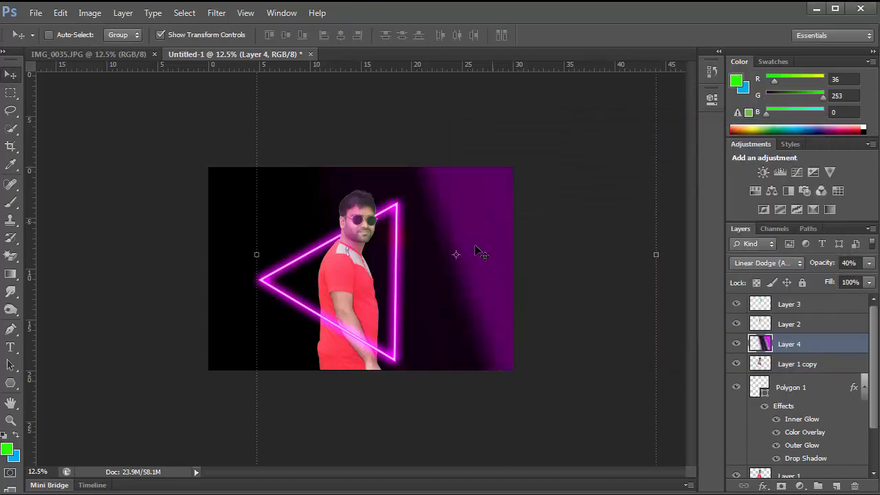
left_click(15, 207)
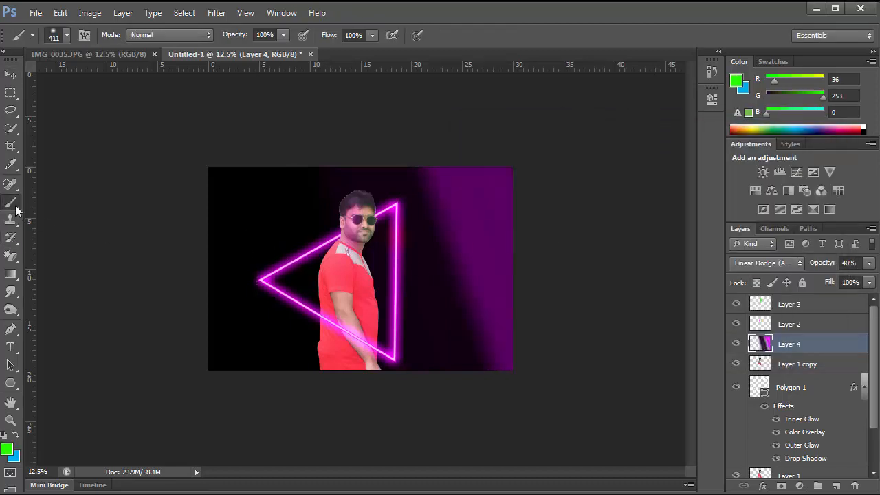
left_click(836, 486)
mouse_move(209, 175)
left_mouse_down()
mouse_move(220, 201)
mouse_move(221, 371)
mouse_move(232, 370)
mouse_move(238, 334)
mouse_move(232, 172)
mouse_move(251, 172)
mouse_move(265, 246)
mouse_move(259, 374)
mouse_move(277, 367)
mouse_move(289, 171)
mouse_move(293, 163)
mouse_move(306, 172)
mouse_move(312, 224)
mouse_move(293, 379)
left_mouse_up()
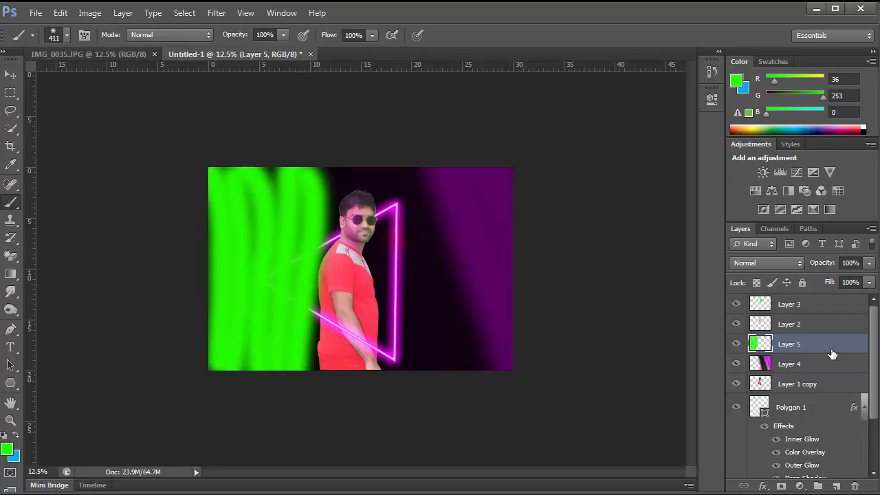
Set the green Layer 5 to Linear Dodge (Add) and lower its opacity to 28%.
left_click(780, 266)
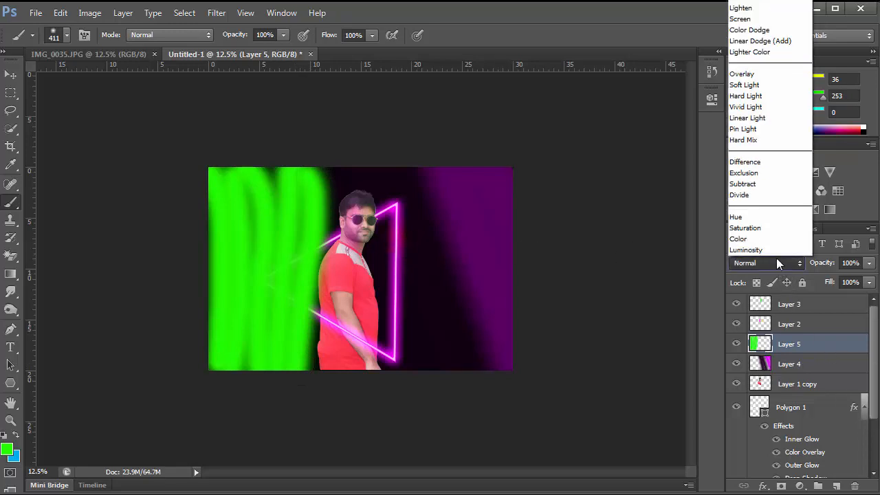
left_click(765, 43)
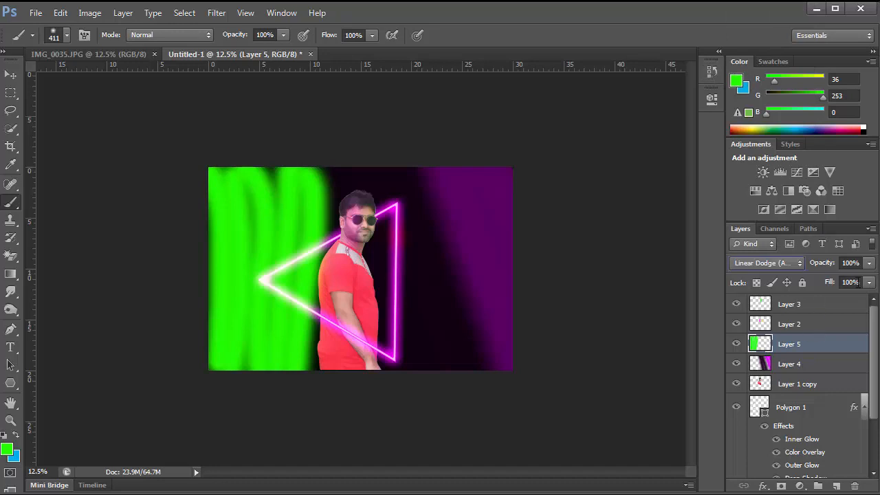
left_click(869, 263)
left_click_drag(831, 283, 818, 280)
Enlarge the green light on Layer 5 about its center to about 140%.
left_click(10, 74)
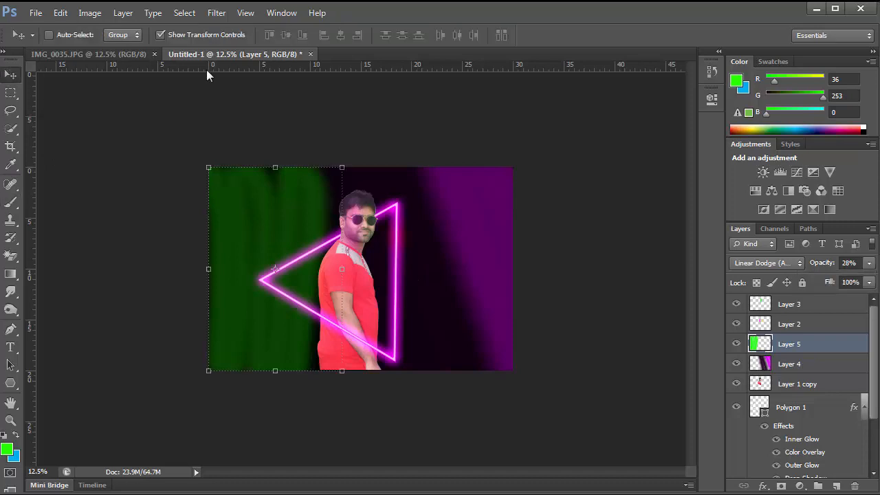
left_click_drag(342, 167, 368, 127)
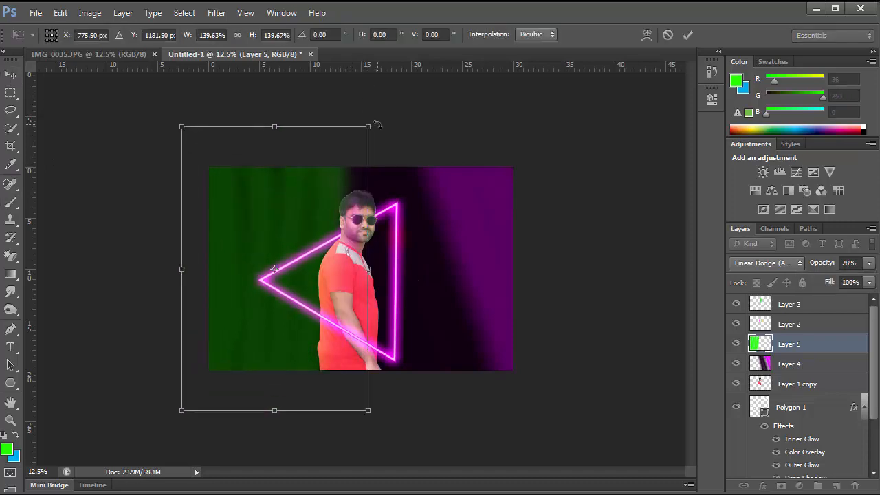